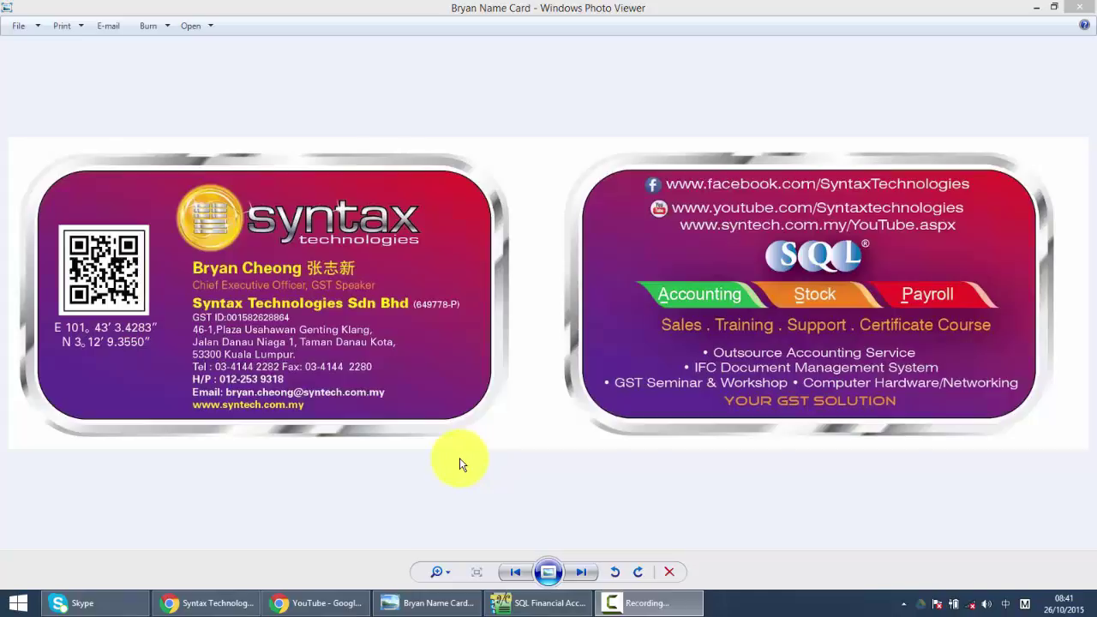
# Step: Switch from the Photo Viewer business card to SQL Financial Accounting using the taskbar
pyautogui.click(535, 604)
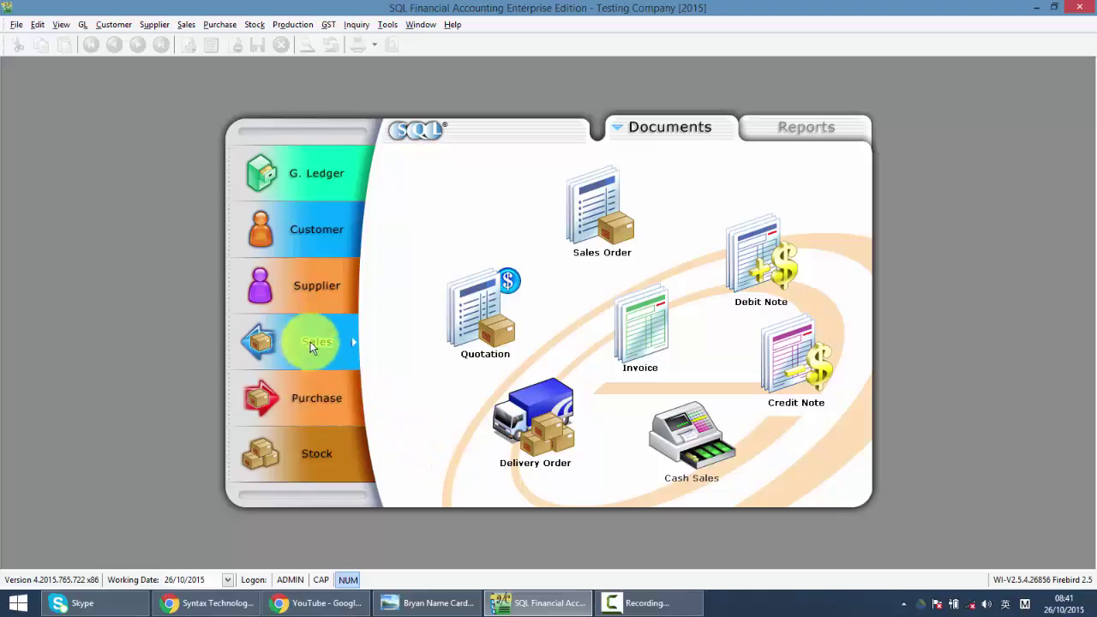
# Step: Open the BLUE PEN record from Maintain Stock Item after filtering Description by 'bl'
pyautogui.click(316, 457)
pyautogui.click(647, 334)
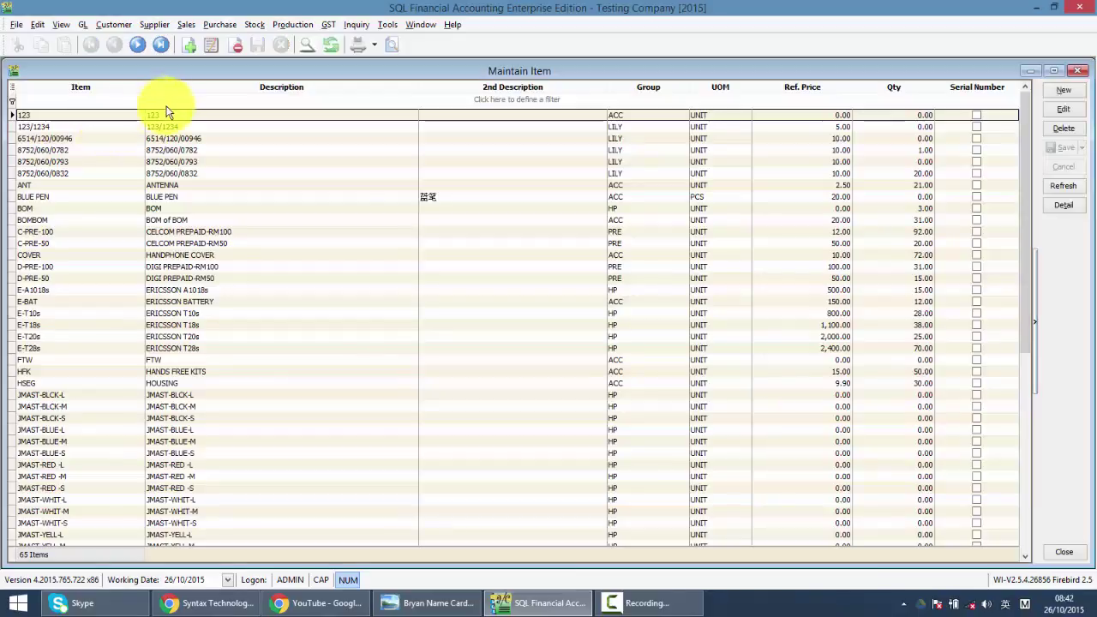
pyautogui.click(173, 100)
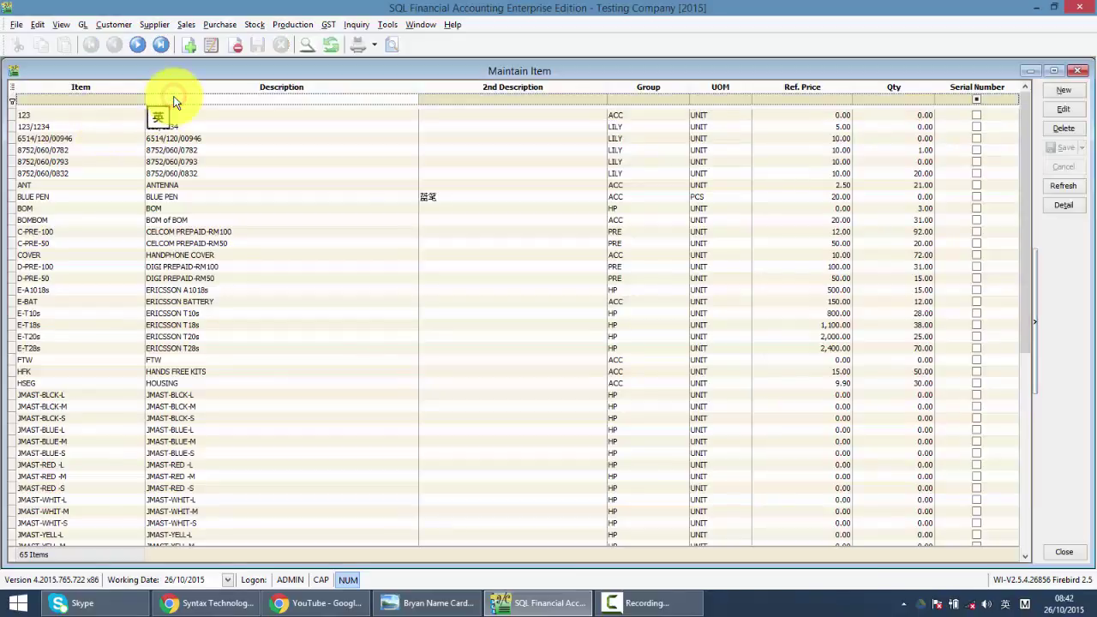
pyautogui.write('bl')
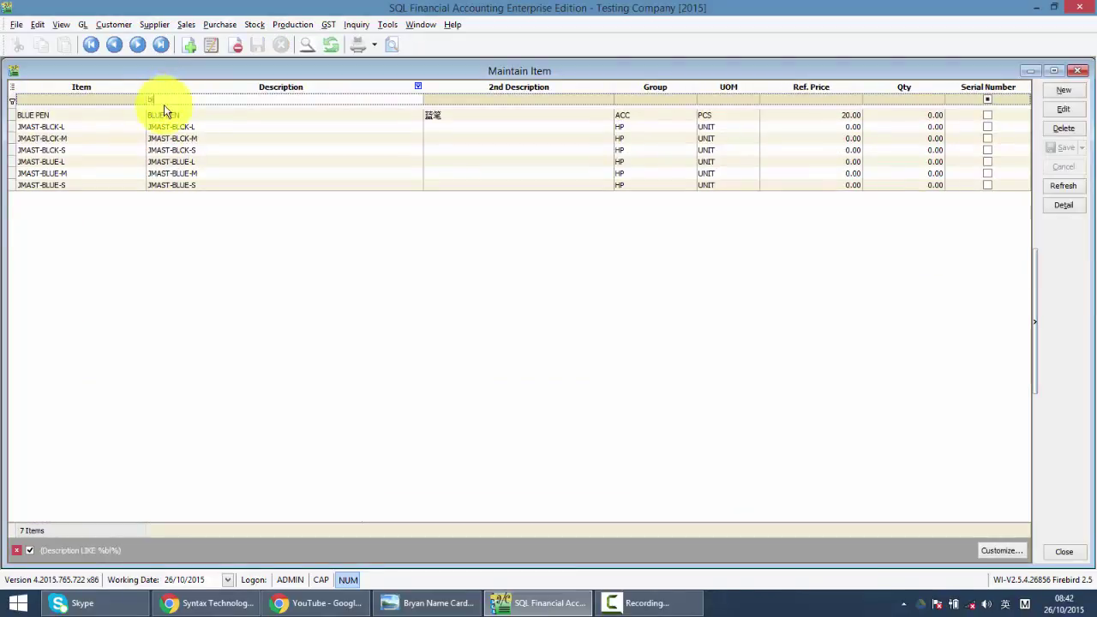
pyautogui.doubleClick(194, 116)
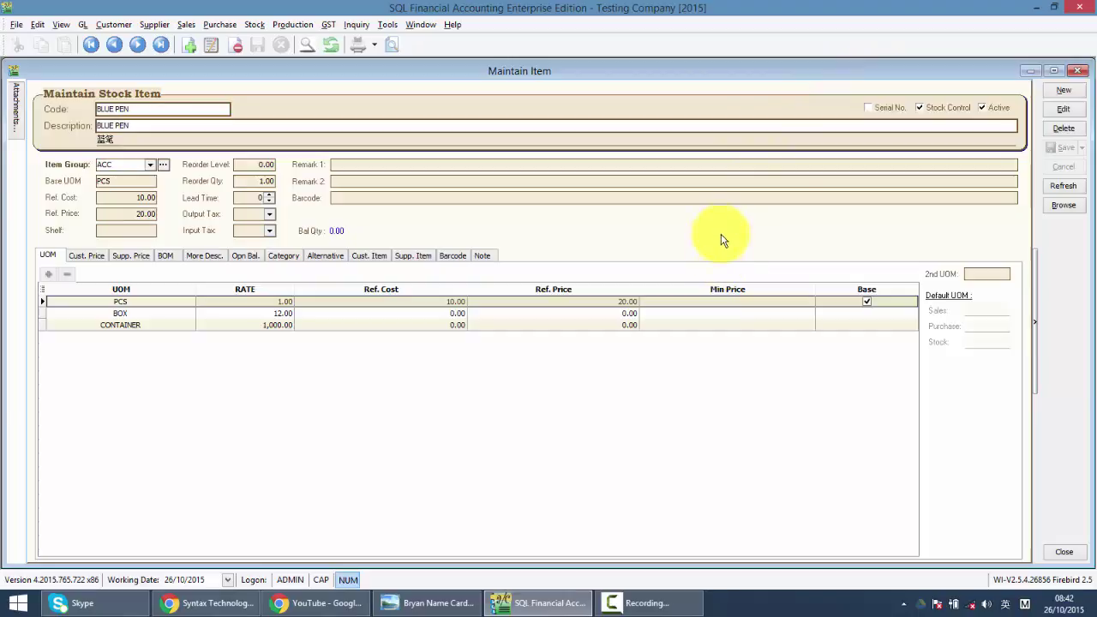
# Step: Edit BLUE PEN, show its Cust. Price tab, and browse the Production and Stock menus
pyautogui.click(1063, 109)
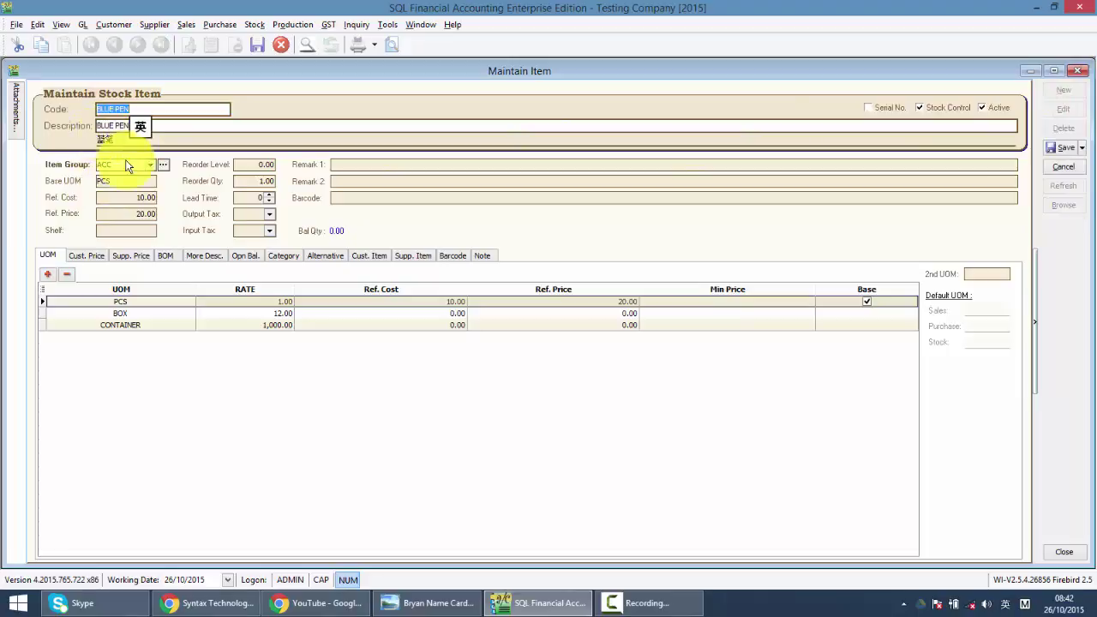
pyautogui.click(83, 256)
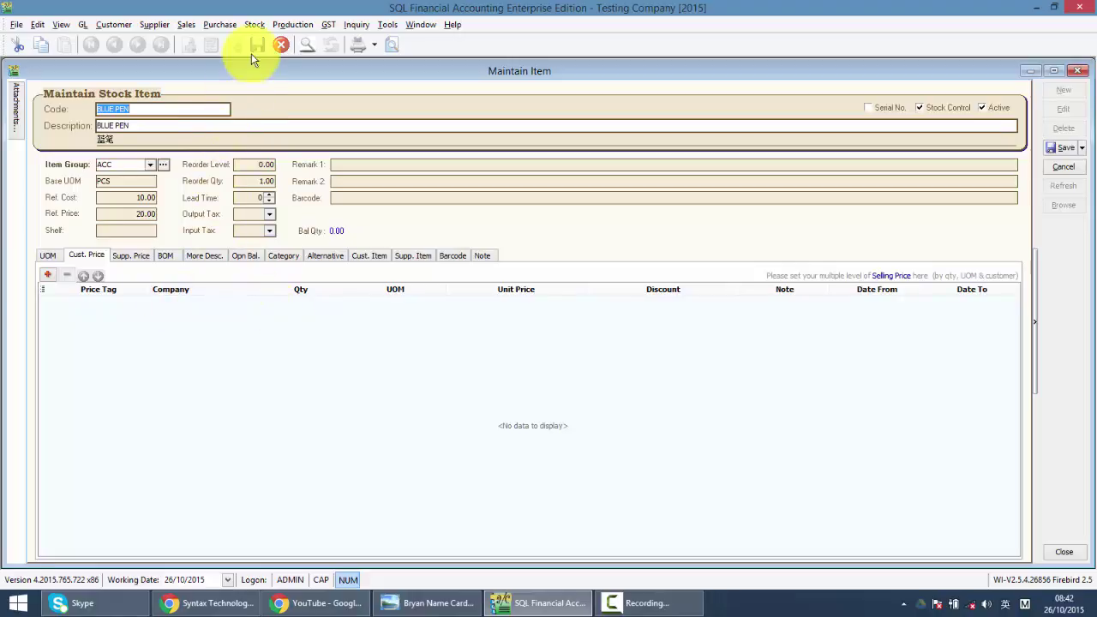
pyautogui.click(245, 24)
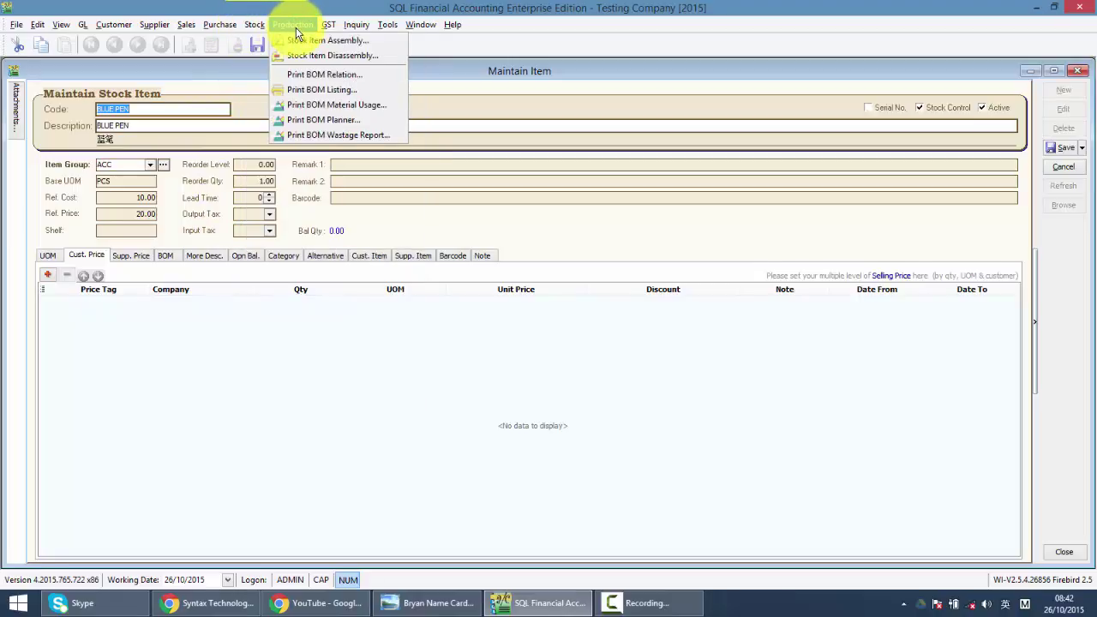
pyautogui.click(293, 25)
pyautogui.click(255, 25)
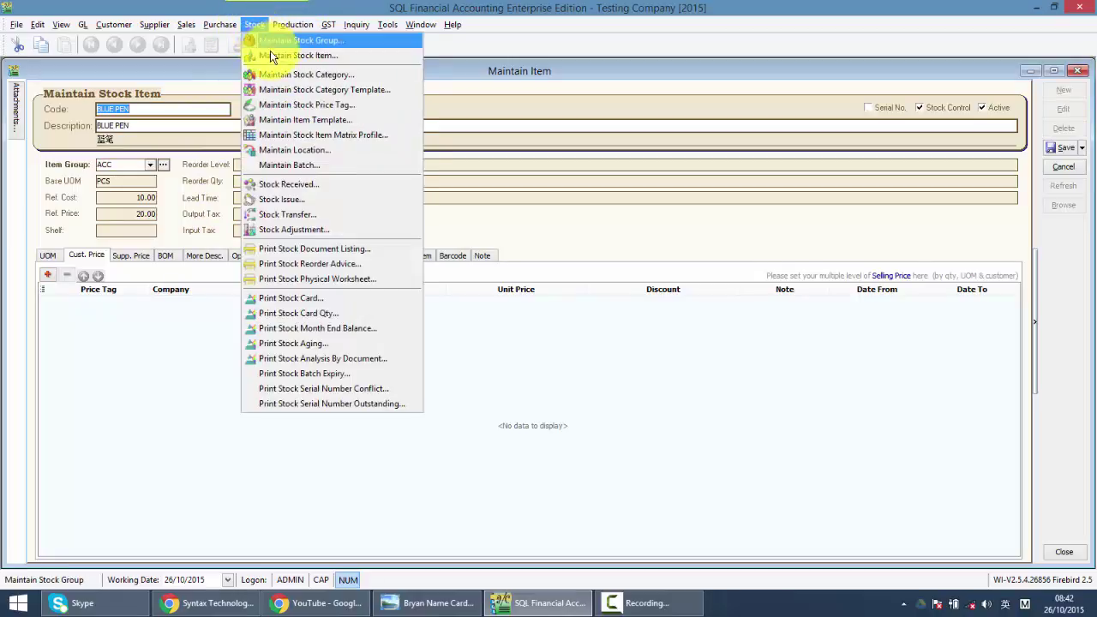
# Step: Create a VIP stock price tag after viewing DEALER, then close the price tag window
pyautogui.click(284, 107)
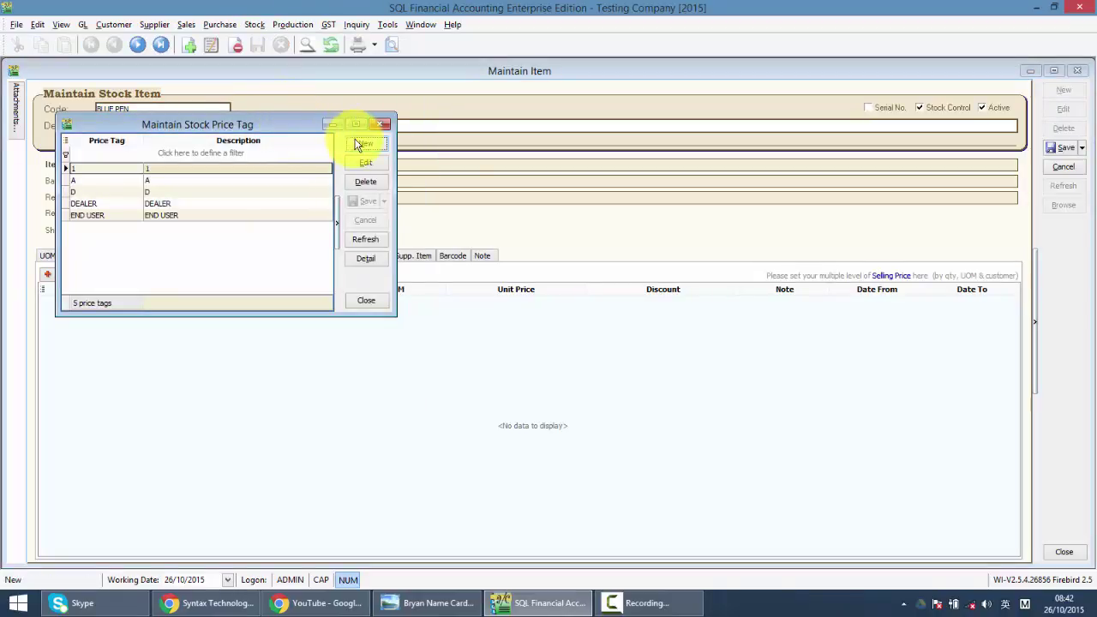
pyautogui.doubleClick(174, 206)
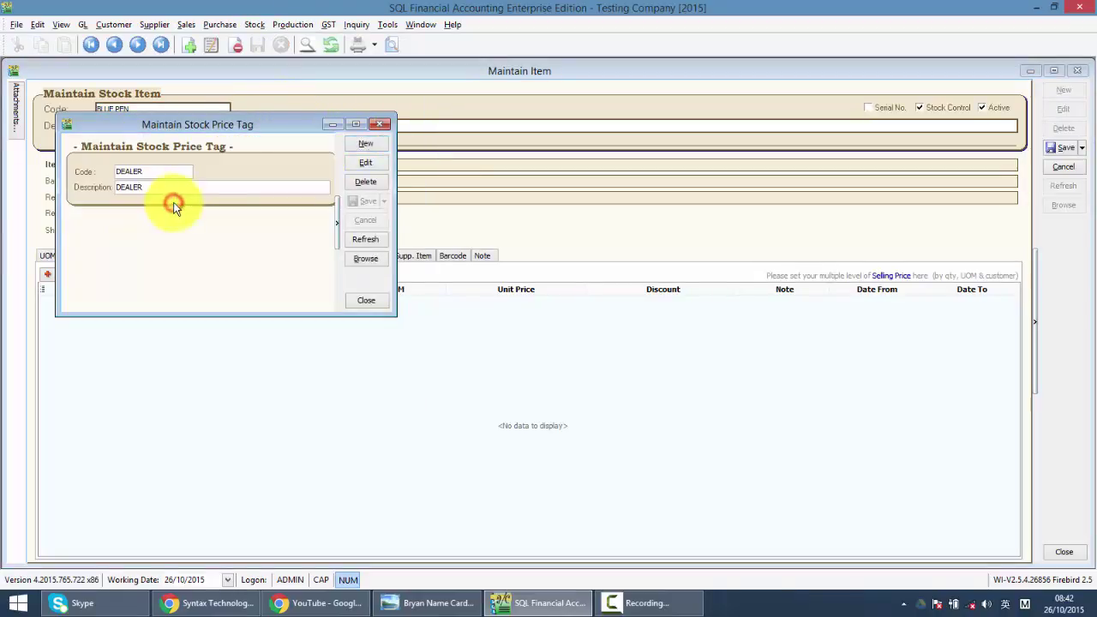
pyautogui.click(361, 144)
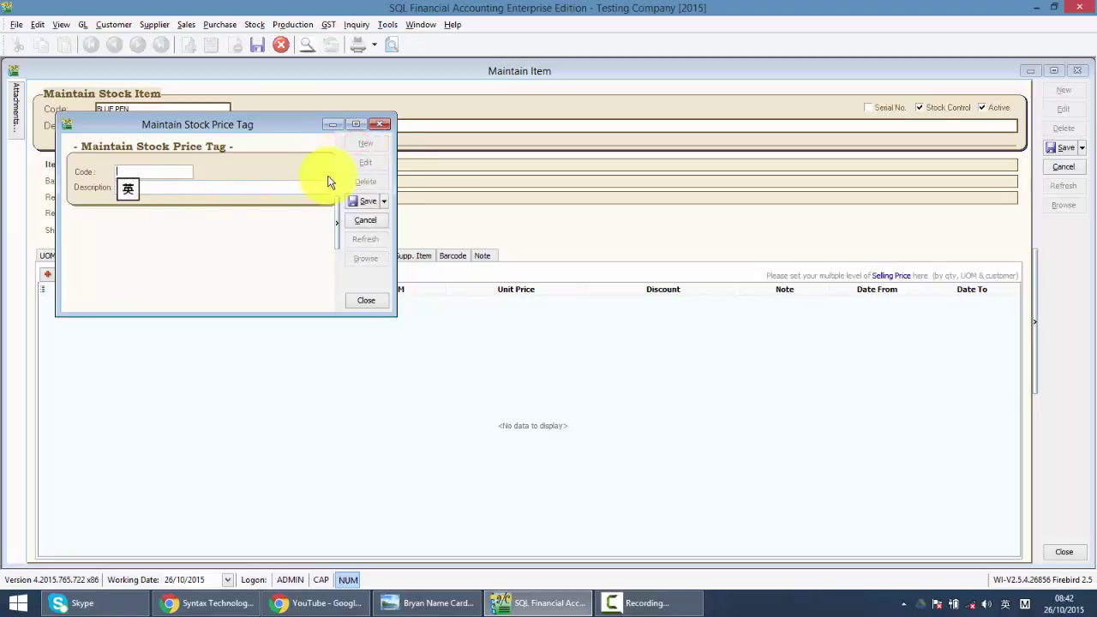
pyautogui.press('capslock')
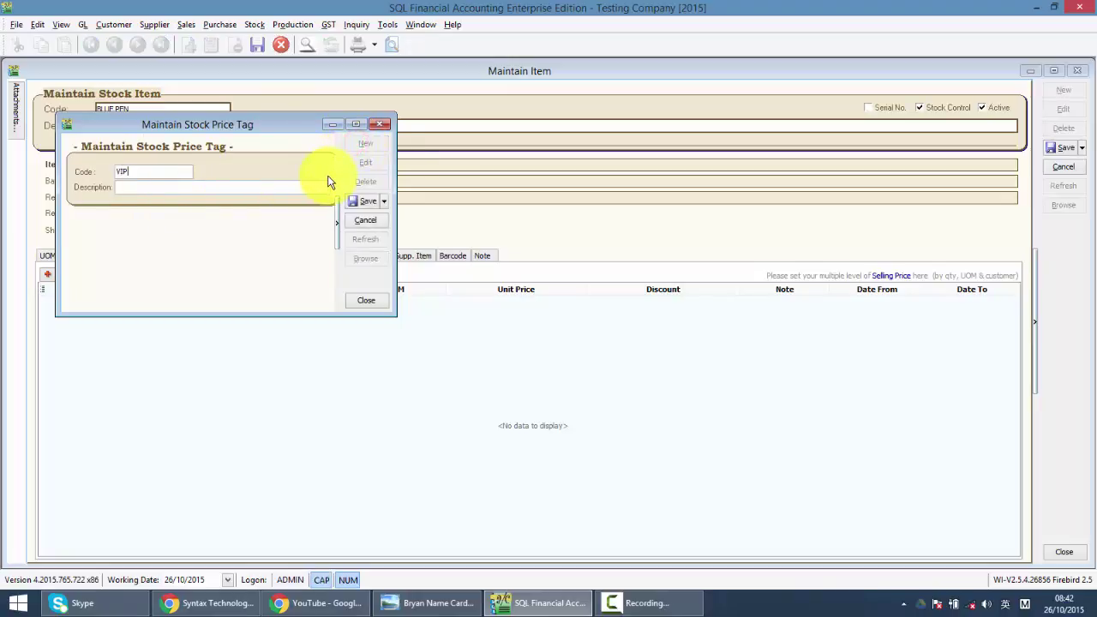
pyautogui.write('VIP')
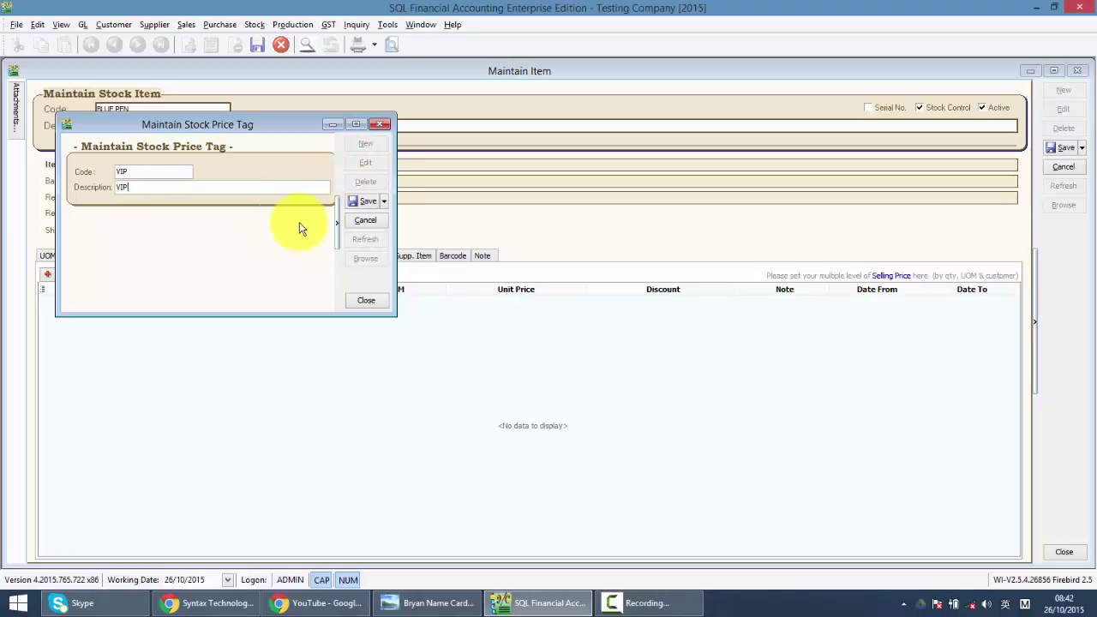
pyautogui.click(368, 203)
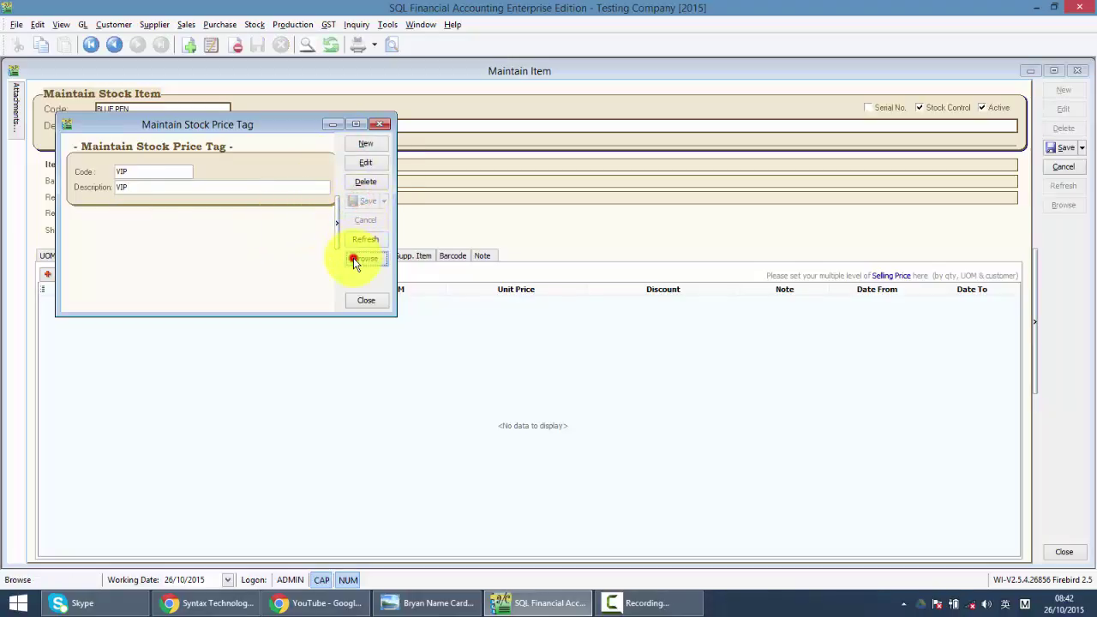
pyautogui.click(360, 256)
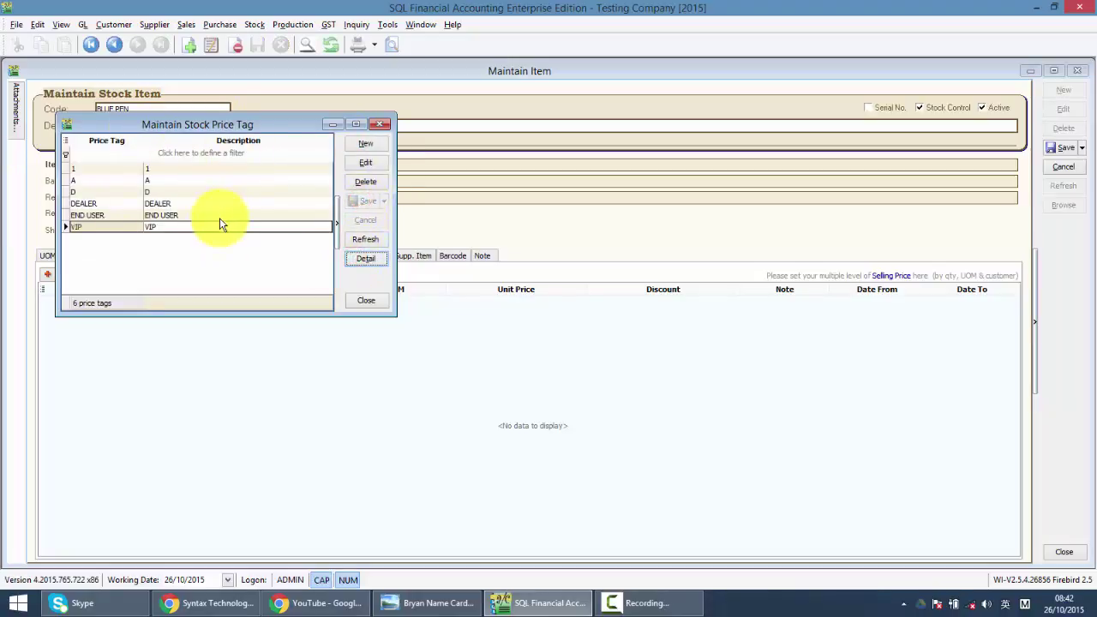
pyautogui.click(380, 125)
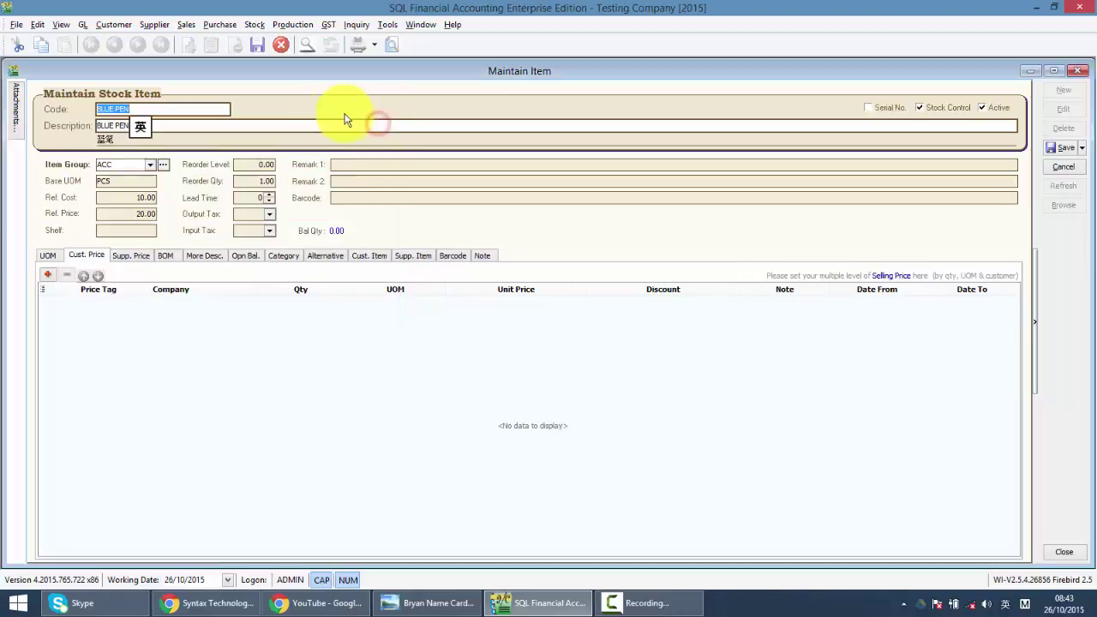
# Step: Assign the DEALER price tag to customer KITTY SECURITY SDN BHD and save
pyautogui.click(114, 24)
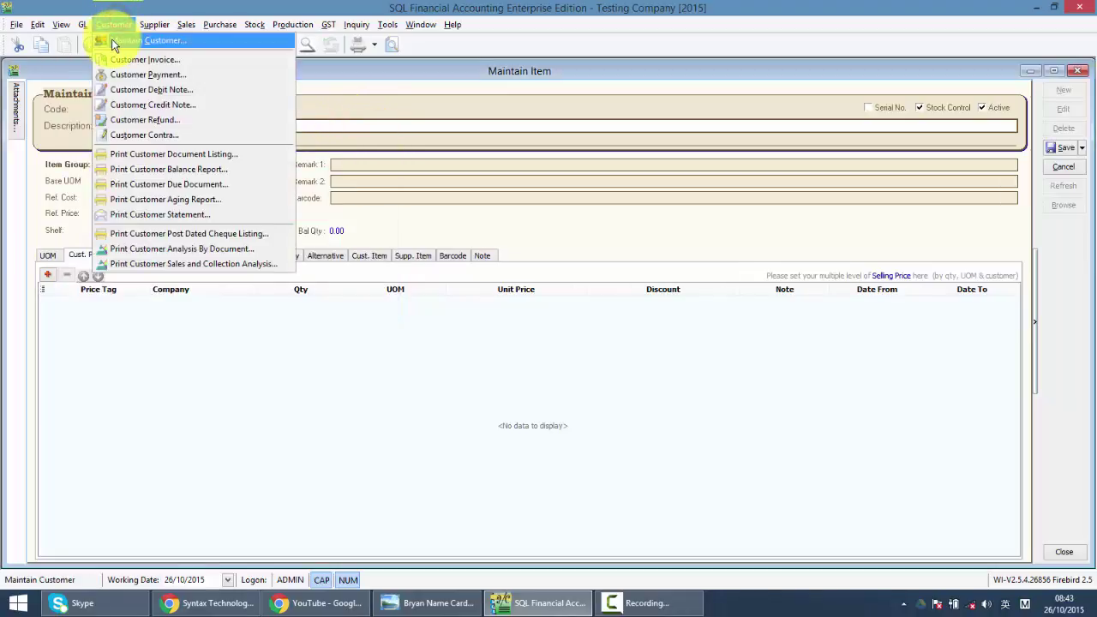
pyautogui.click(111, 39)
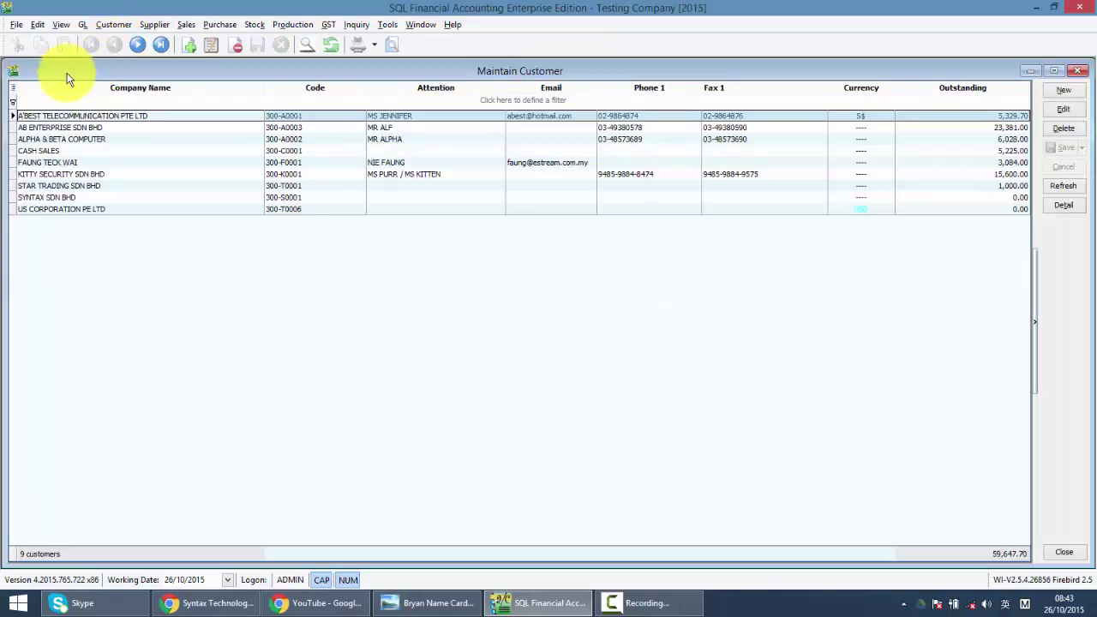
pyautogui.click(80, 175)
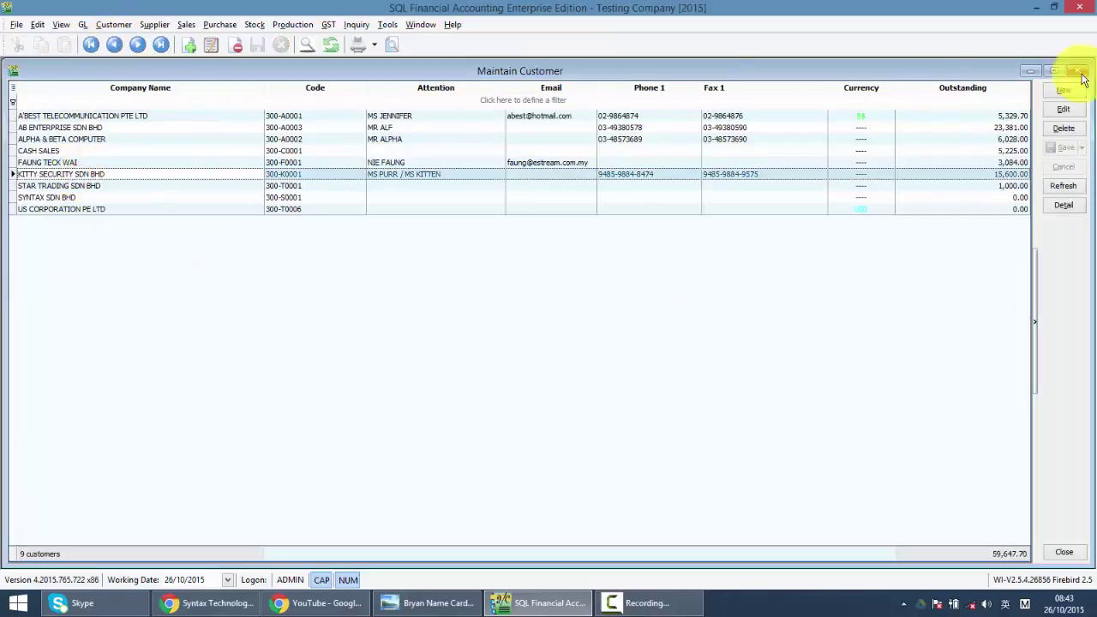
pyautogui.click(1062, 109)
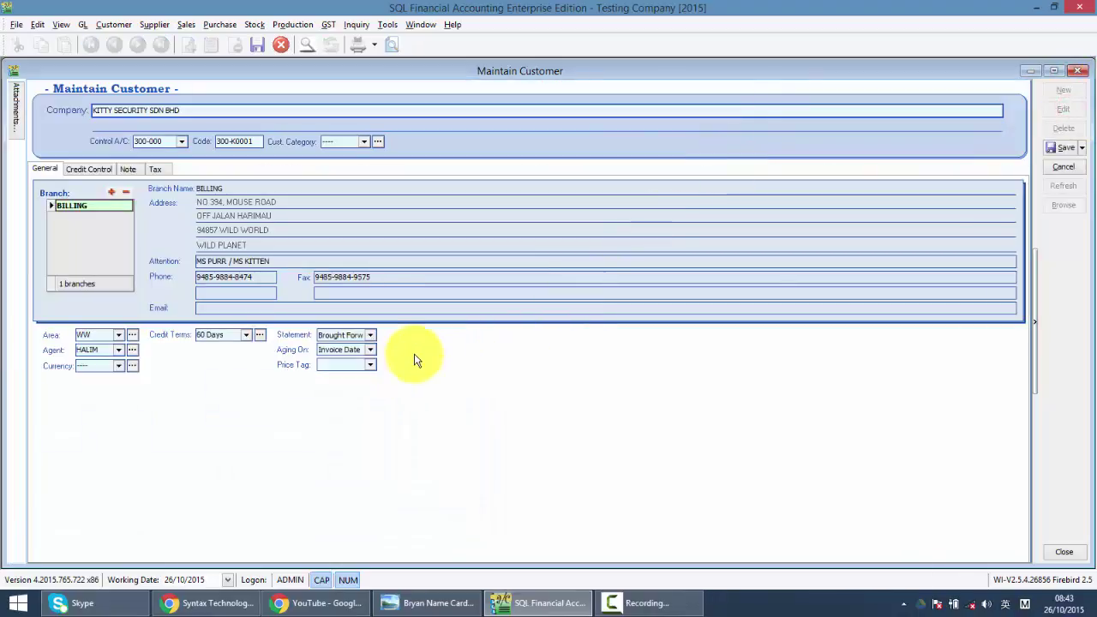
pyautogui.click(370, 364)
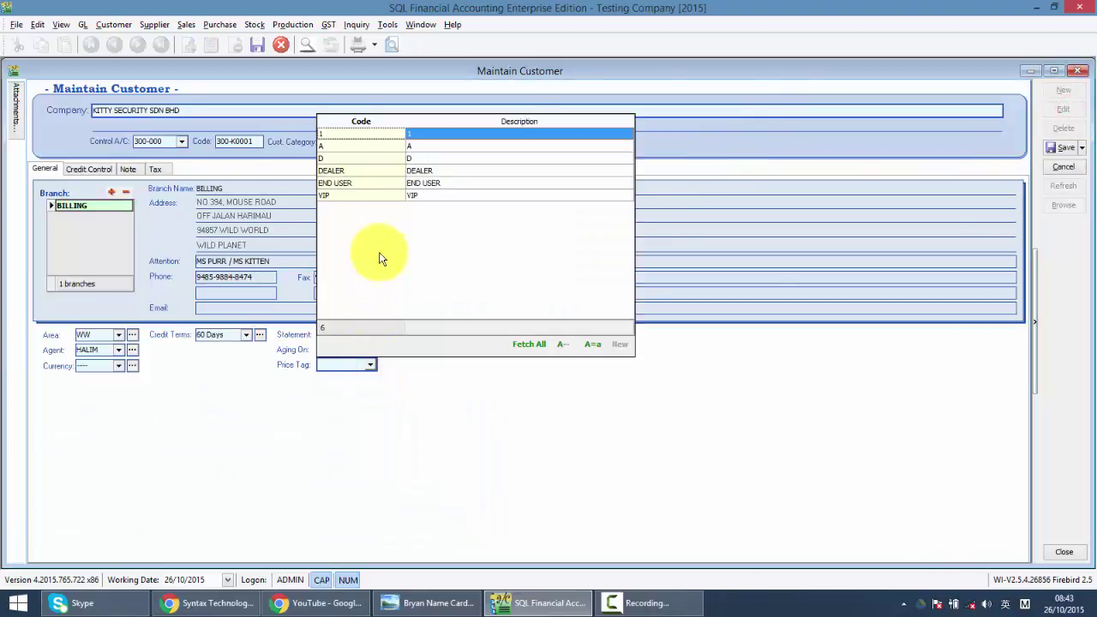
pyautogui.click(351, 174)
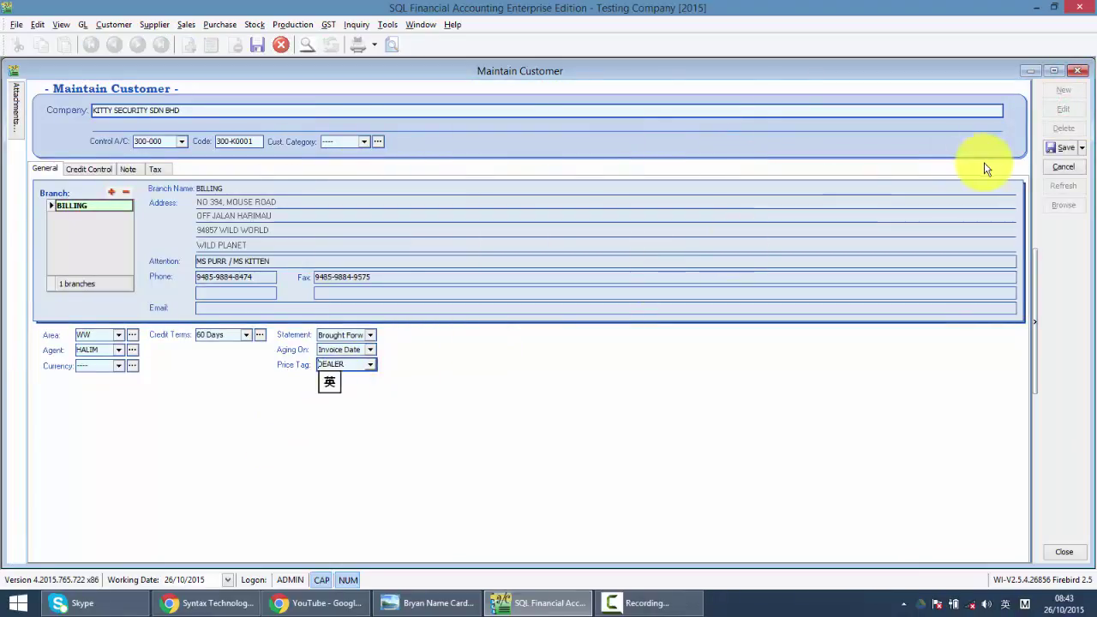
pyautogui.click(1055, 150)
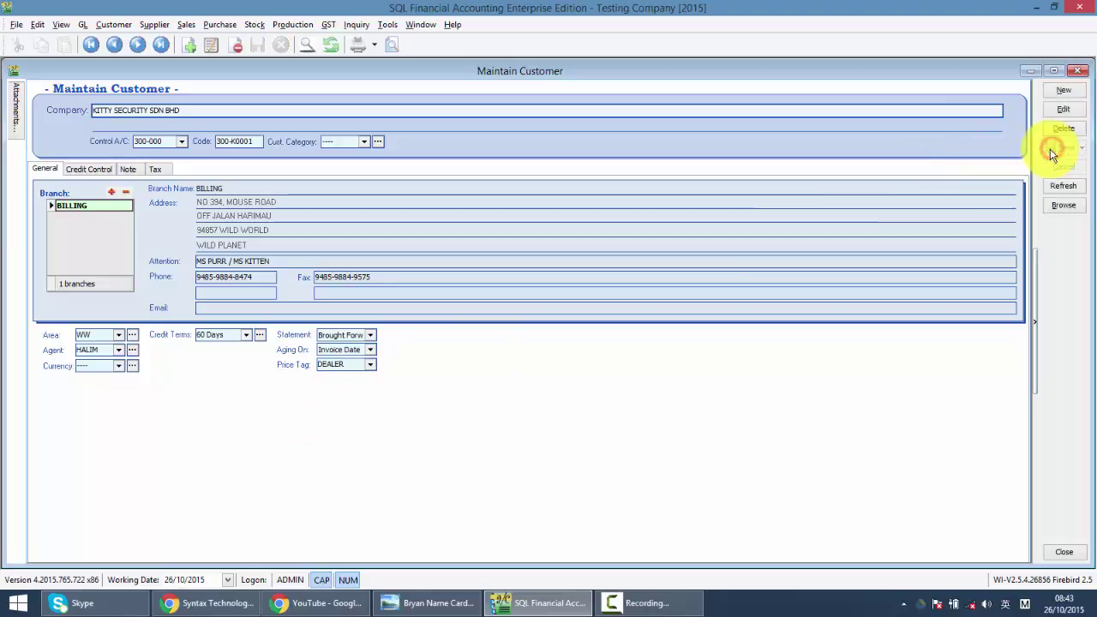
# Step: Add a DEALER customer price line to BLUE PEN: quantity 1 PCS at unit price 15.00
pyautogui.click(1080, 70)
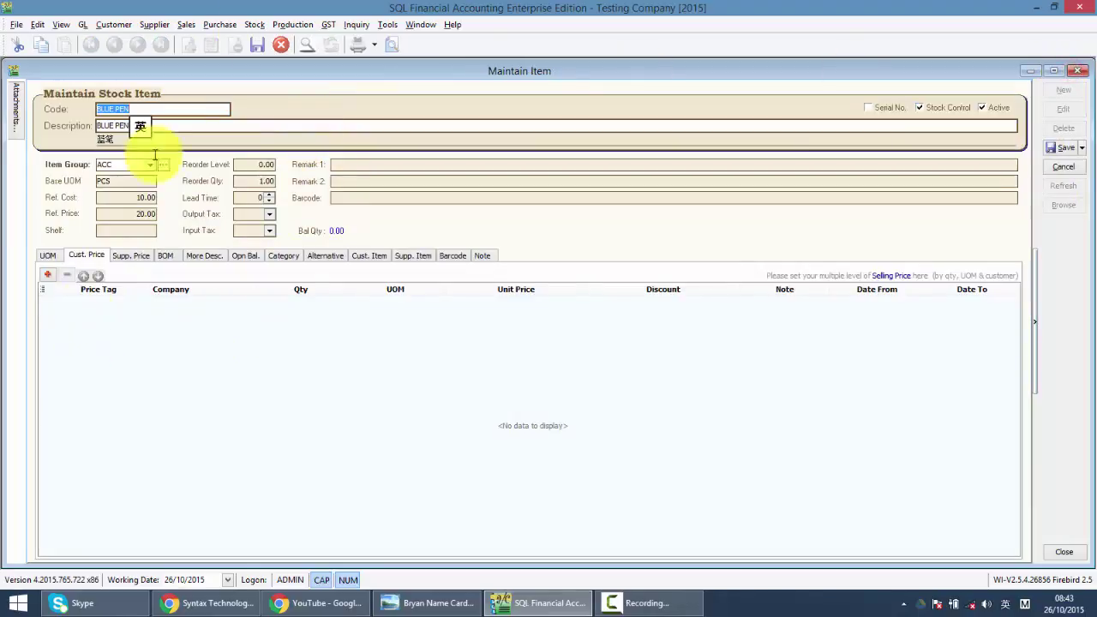
pyautogui.click(47, 274)
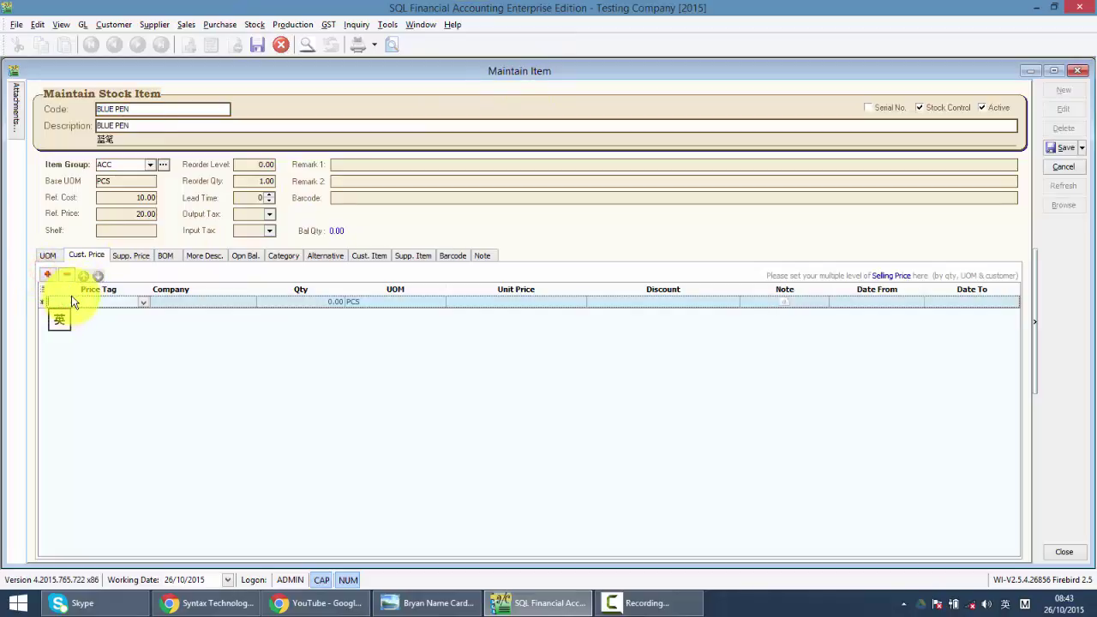
pyautogui.write('DE')
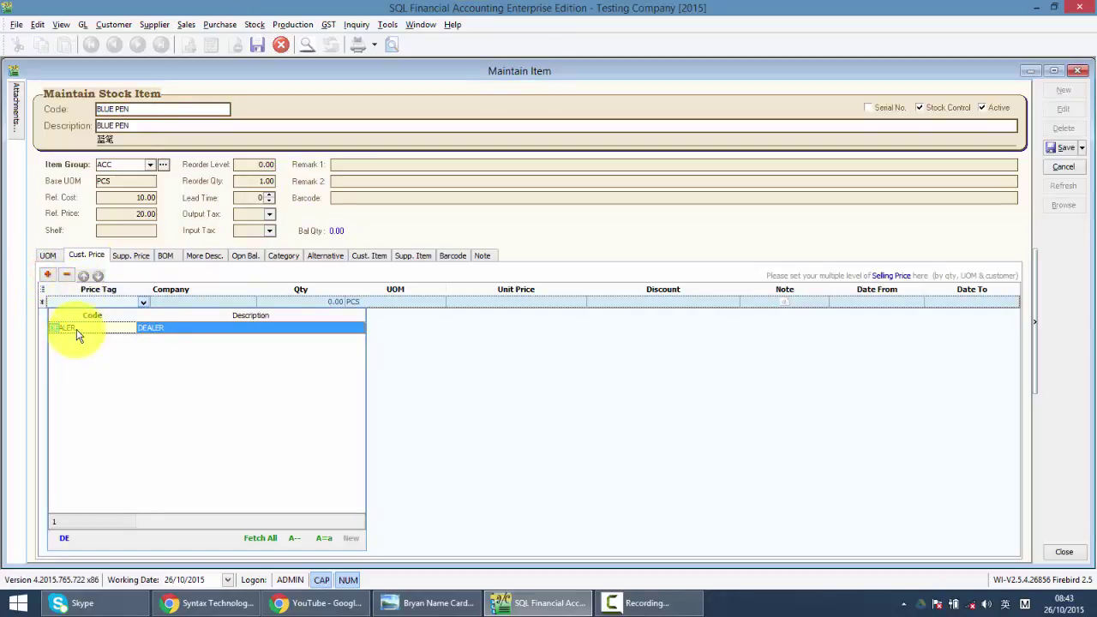
pyautogui.click(76, 329)
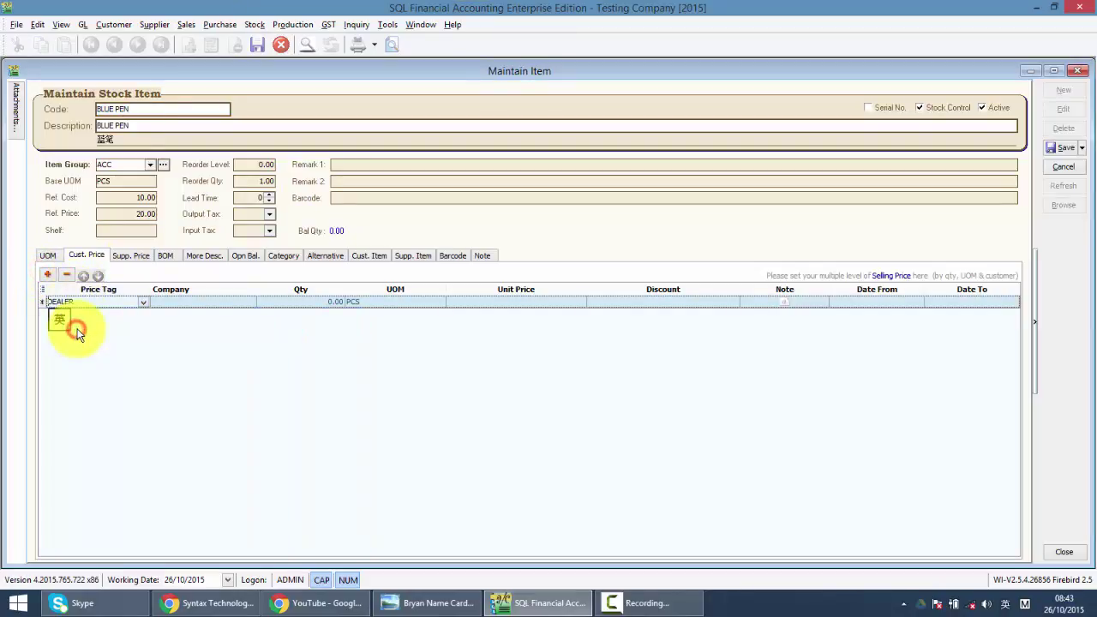
pyautogui.click(303, 302)
pyautogui.write('1')
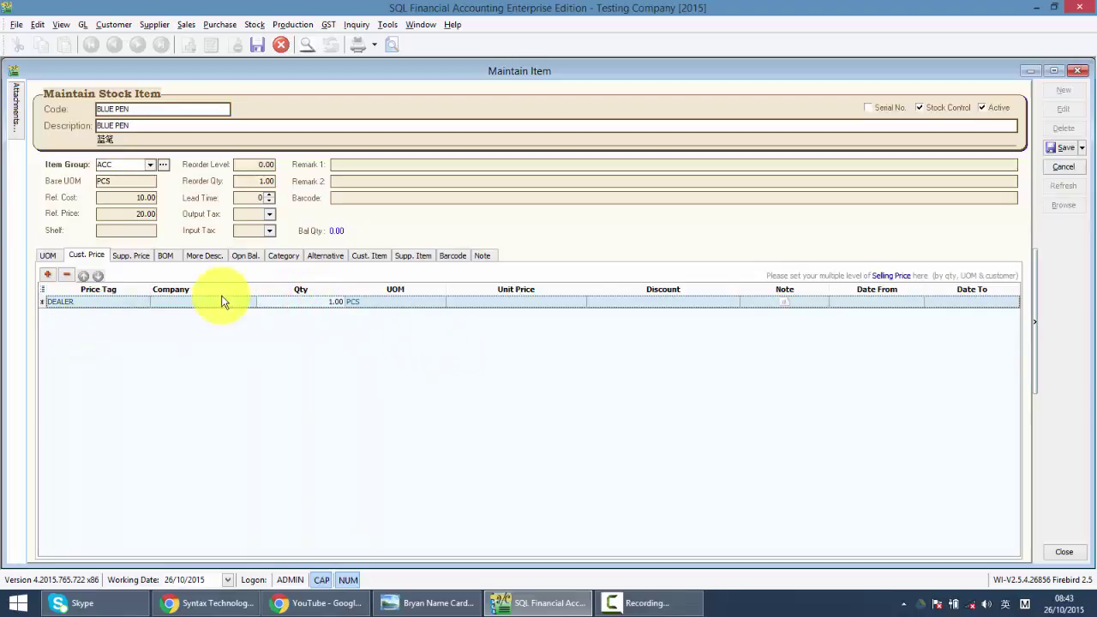
pyautogui.click(101, 215)
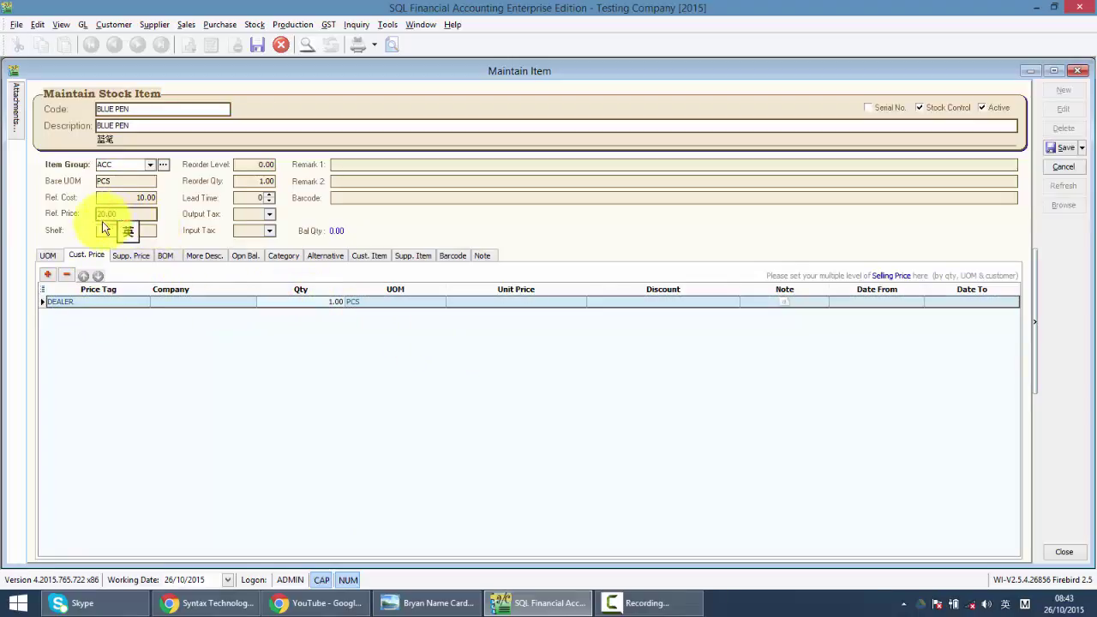
pyautogui.click(502, 304)
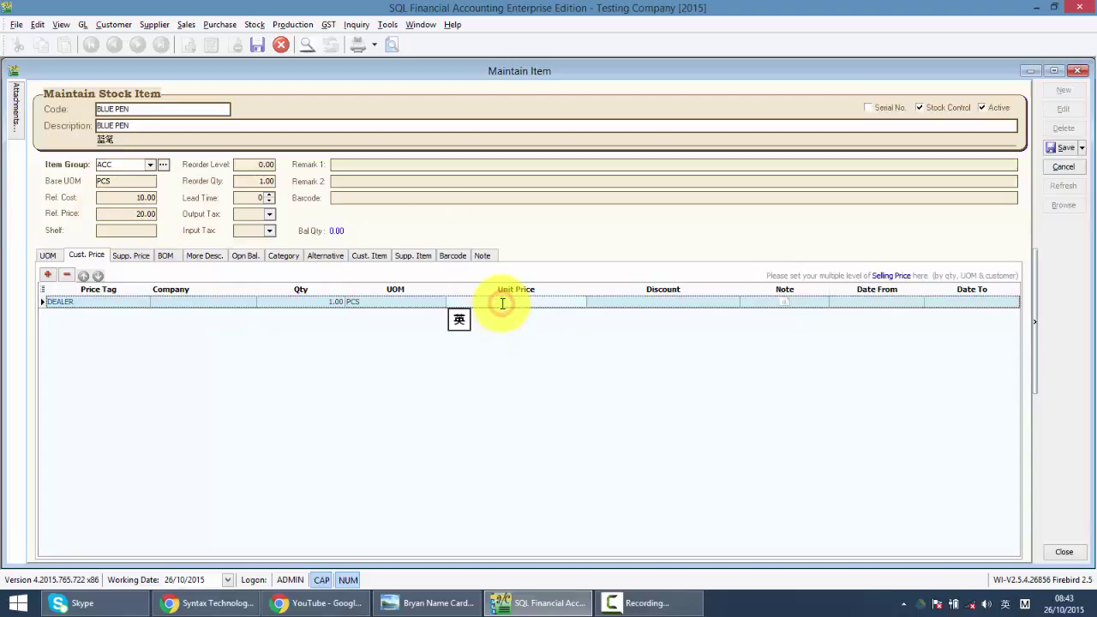
pyautogui.write('1')
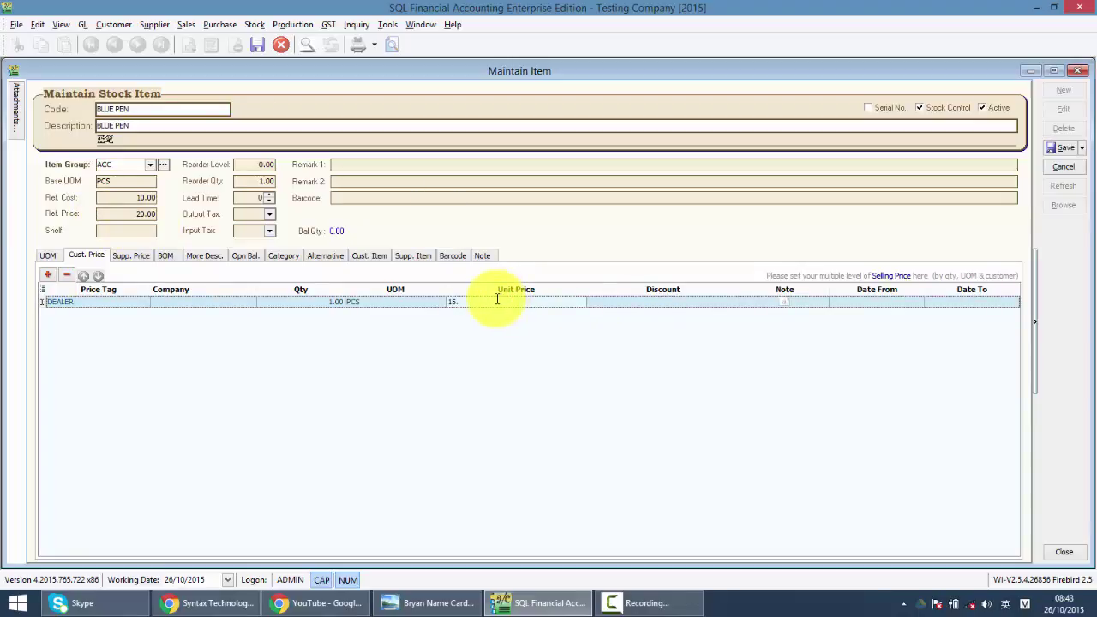
pyautogui.write('5.')
pyautogui.click(495, 360)
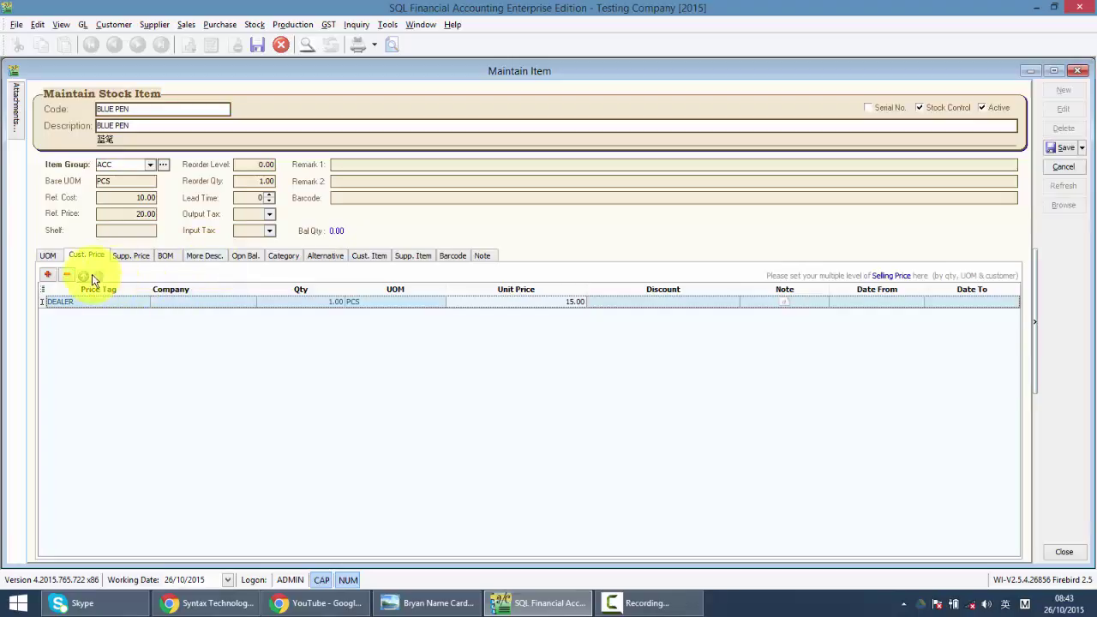
# Step: Add a customer price line for company 300-A0003: quantity 1 at unit price 12.00
pyautogui.click(48, 274)
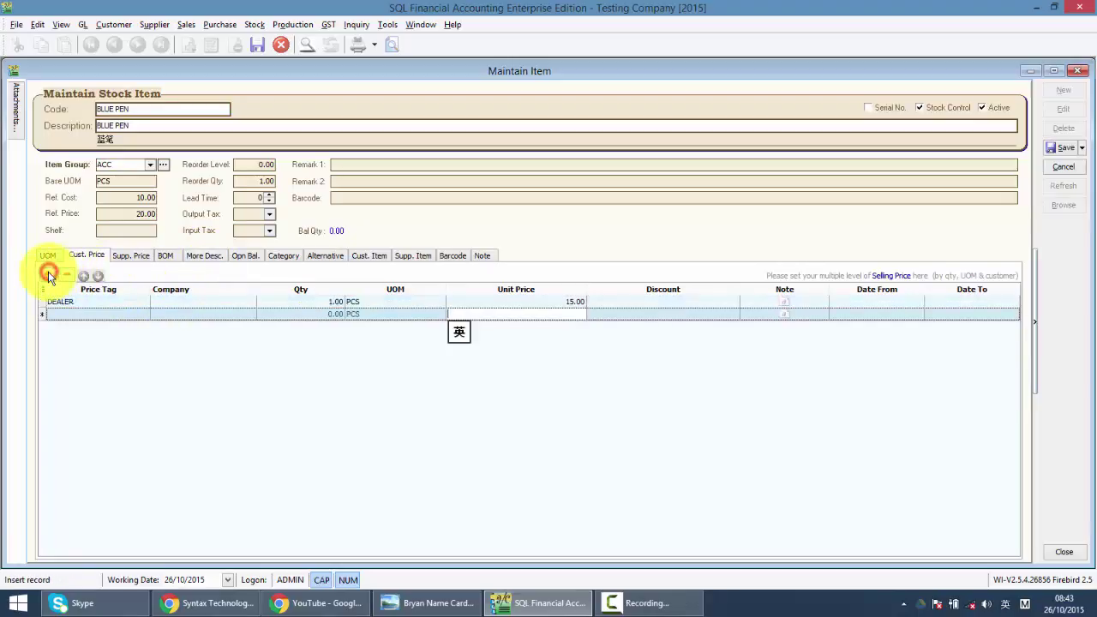
pyautogui.click(245, 319)
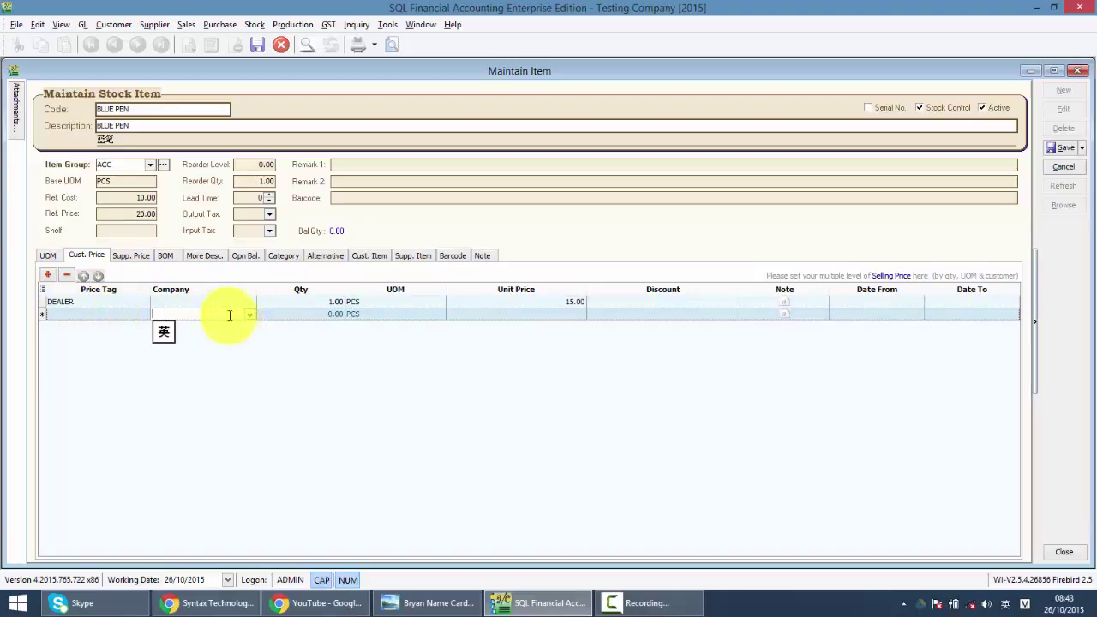
pyautogui.click(250, 316)
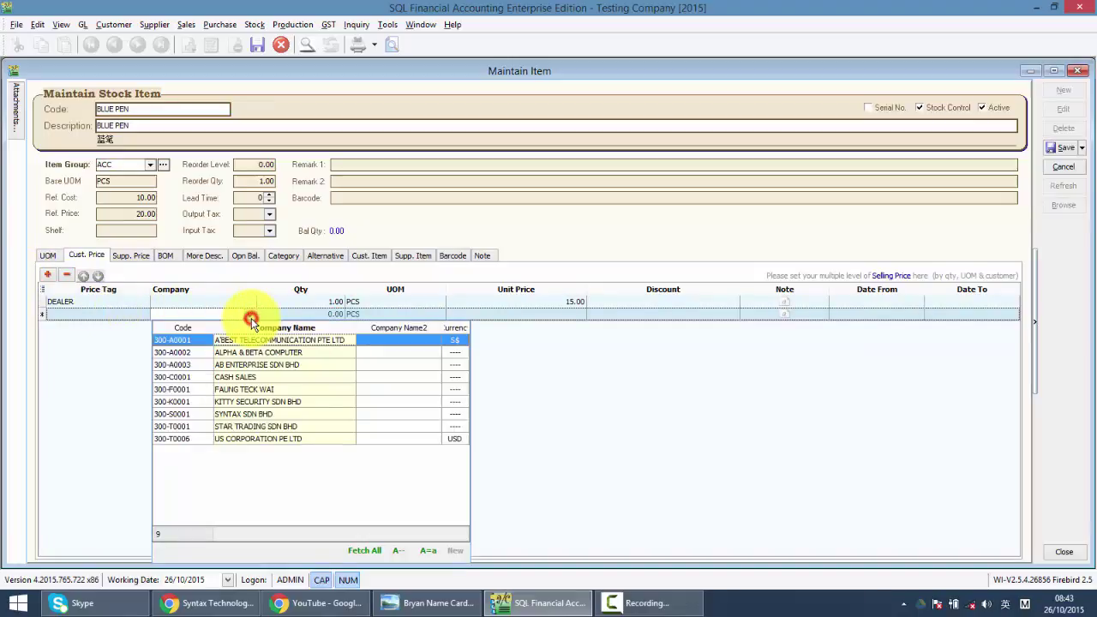
pyautogui.click(232, 365)
pyautogui.click(315, 316)
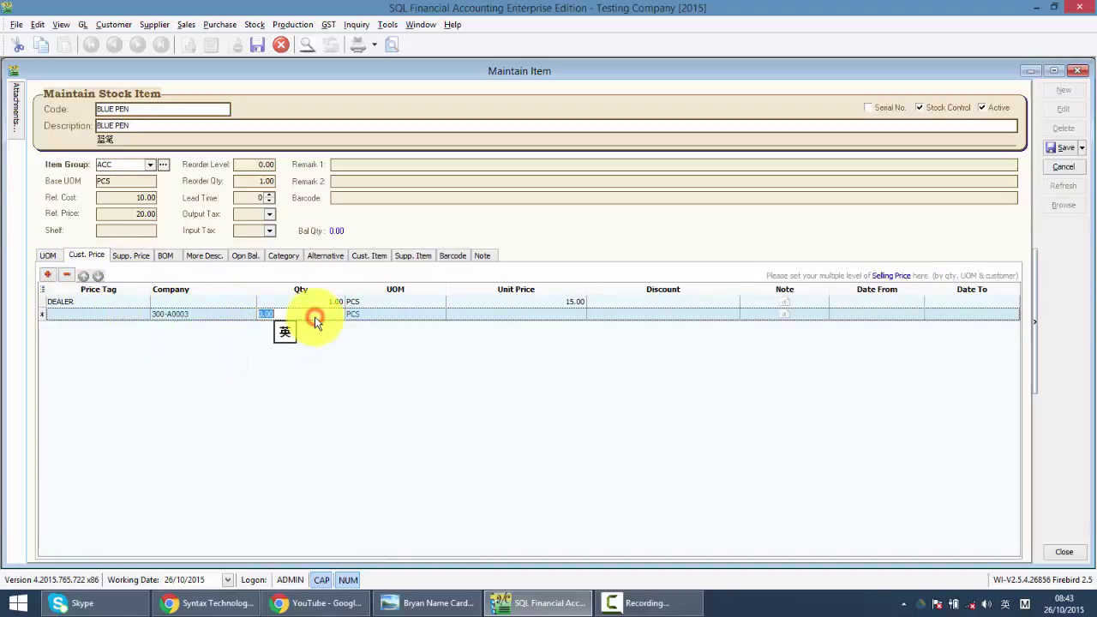
pyautogui.click(358, 357)
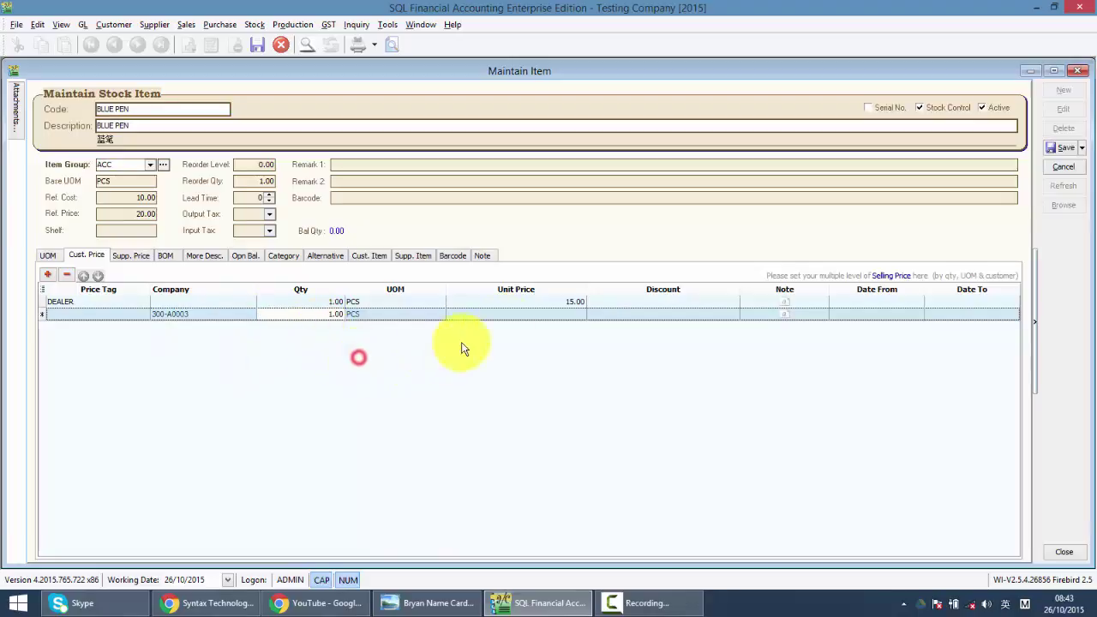
pyautogui.click(515, 318)
pyautogui.write('12')
pyautogui.click(529, 384)
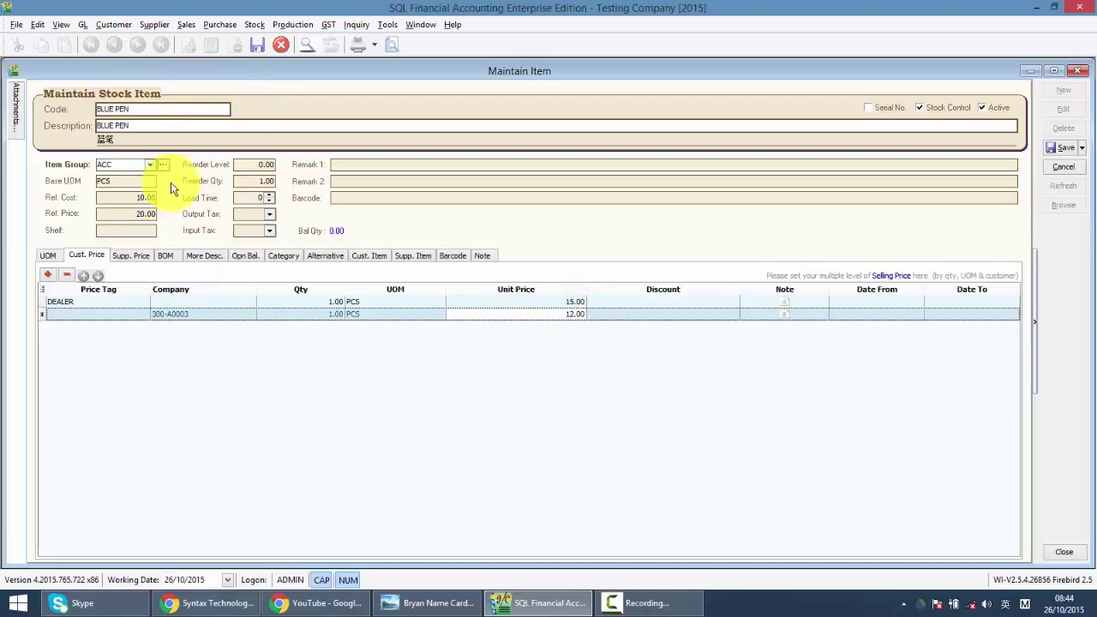
# Step: Compare the 20.00 reference price with DEALER 15.00 and 300-A0003 12.00, then save
pyautogui.click(141, 214)
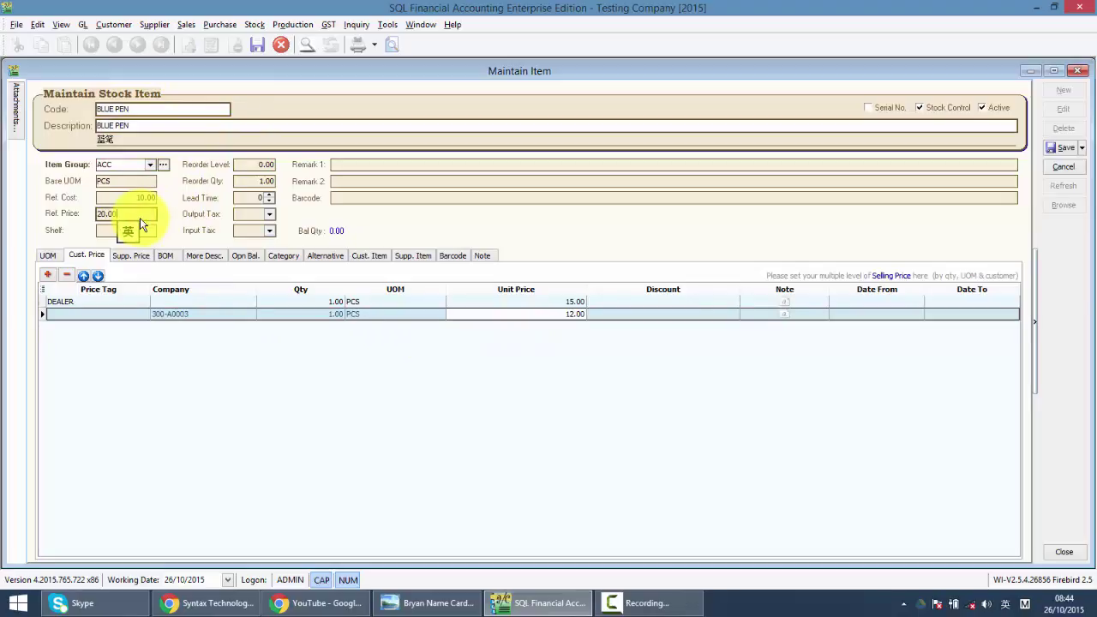
pyautogui.click(562, 302)
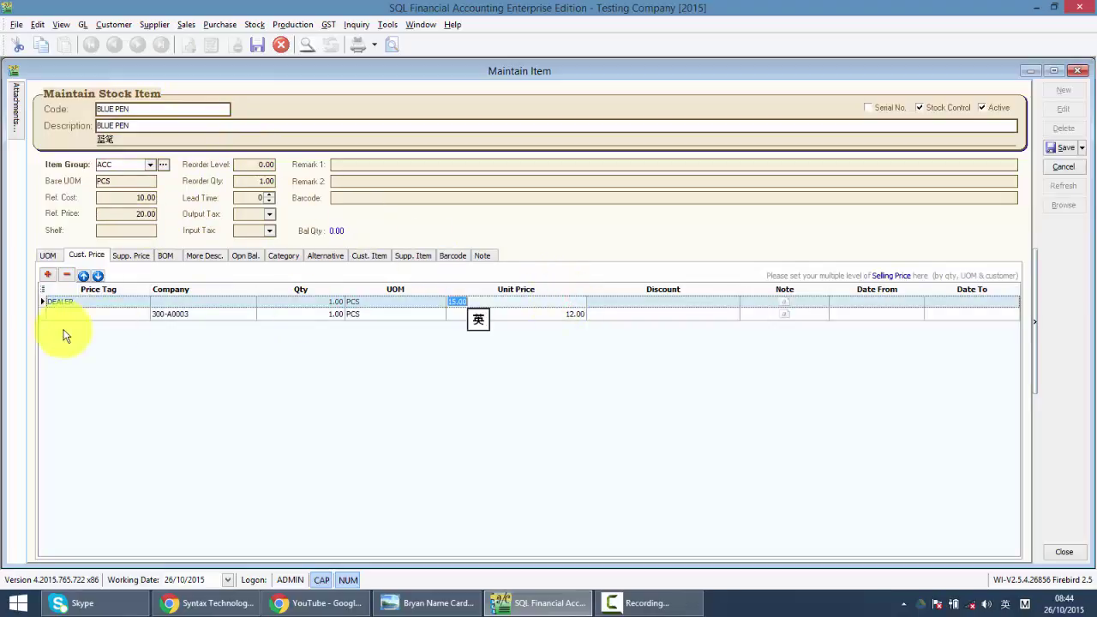
pyautogui.click(572, 316)
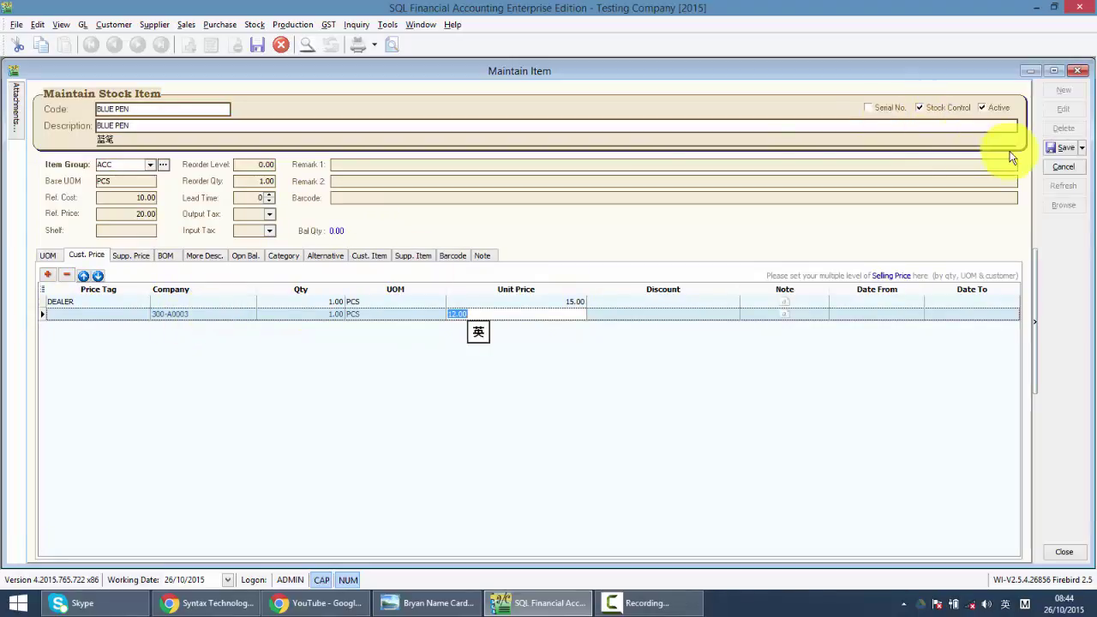
pyautogui.click(1053, 147)
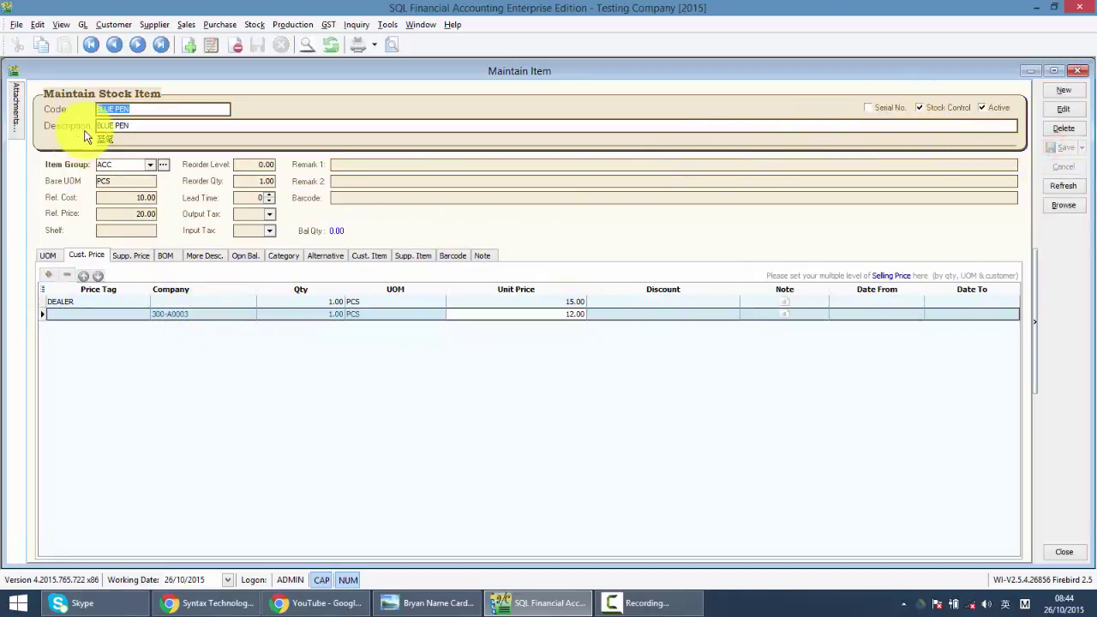
# Step: Start a new CASH SALES invoice with a BLUE PEN line
pyautogui.click(188, 24)
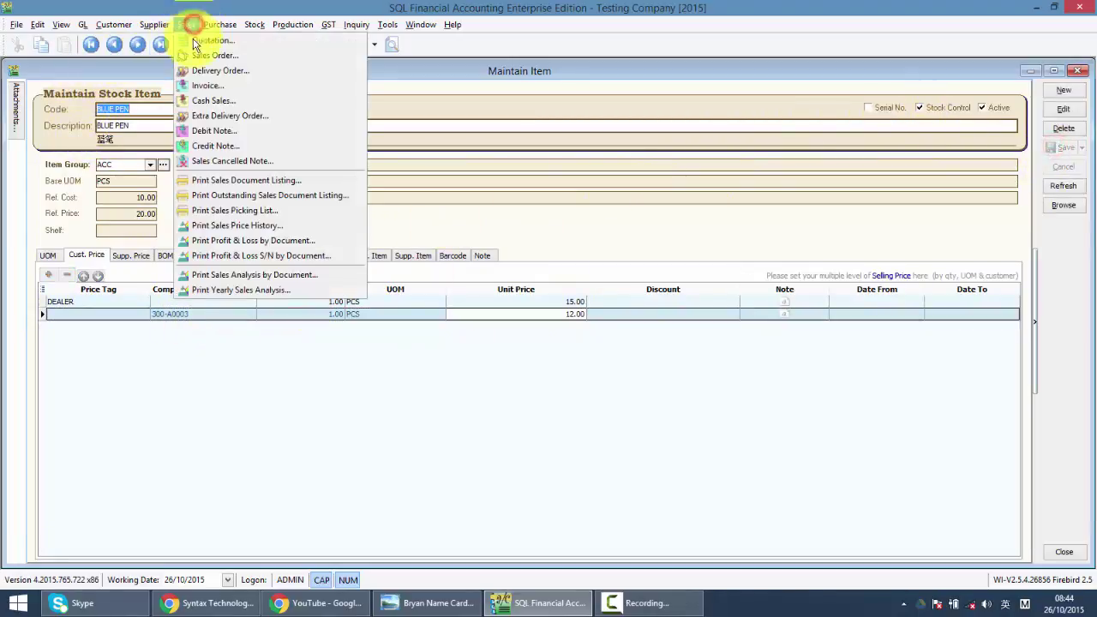
pyautogui.click(197, 85)
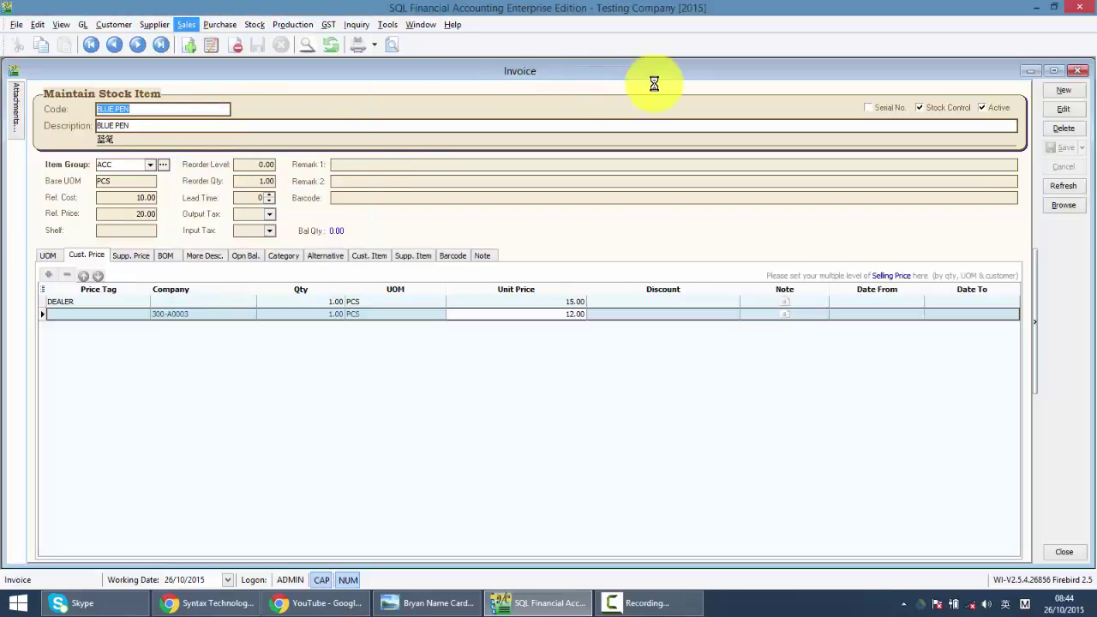
pyautogui.click(1060, 91)
pyautogui.write('CAS')
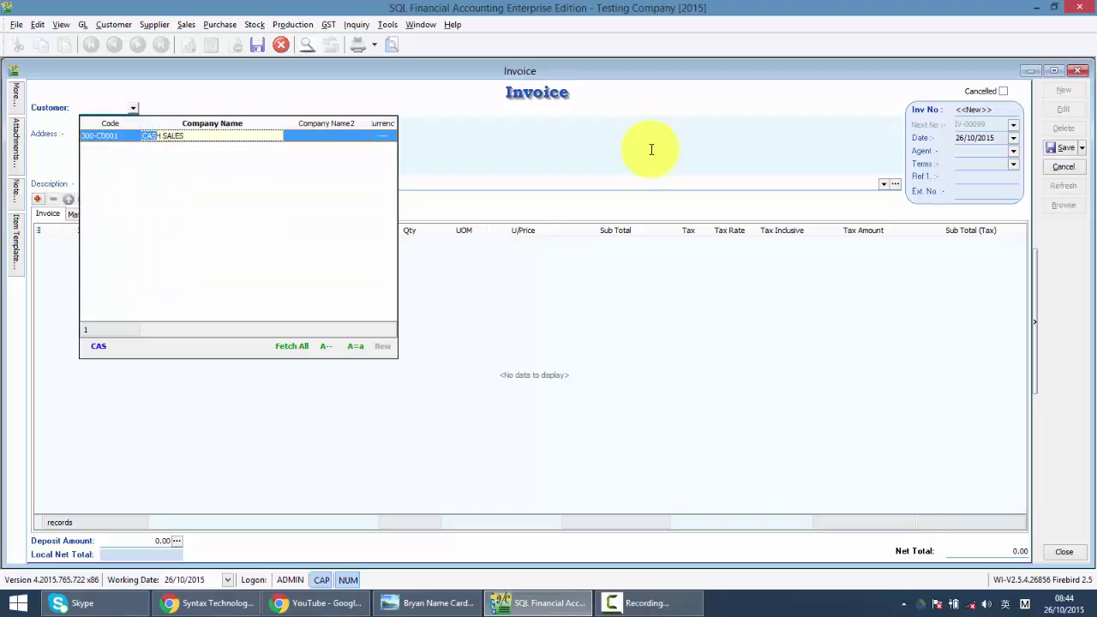
pyautogui.press('Return')
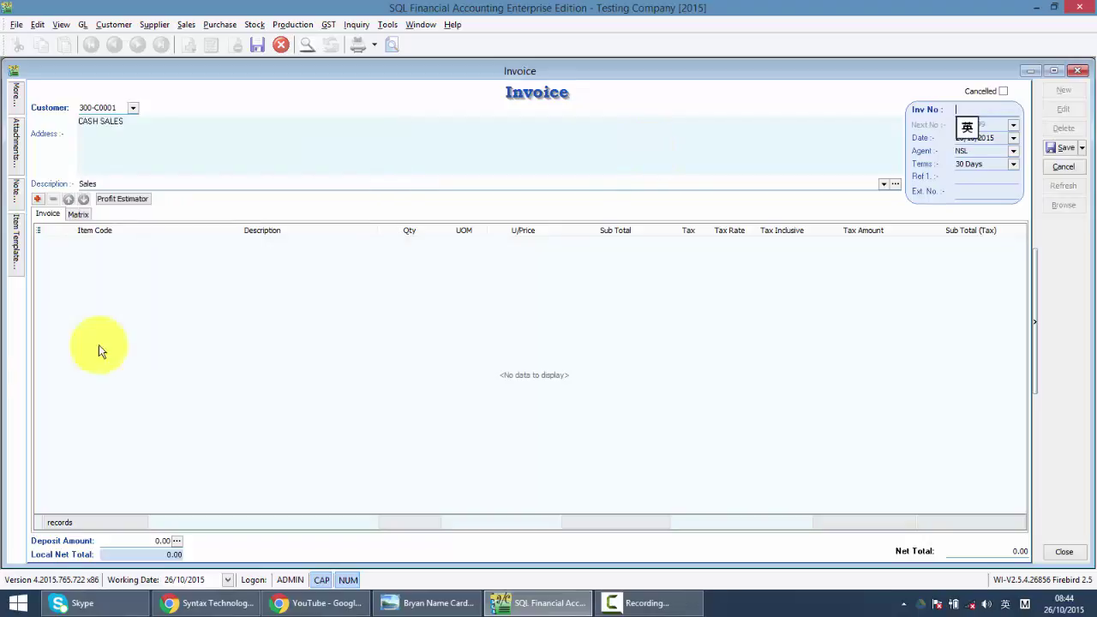
pyautogui.click(38, 198)
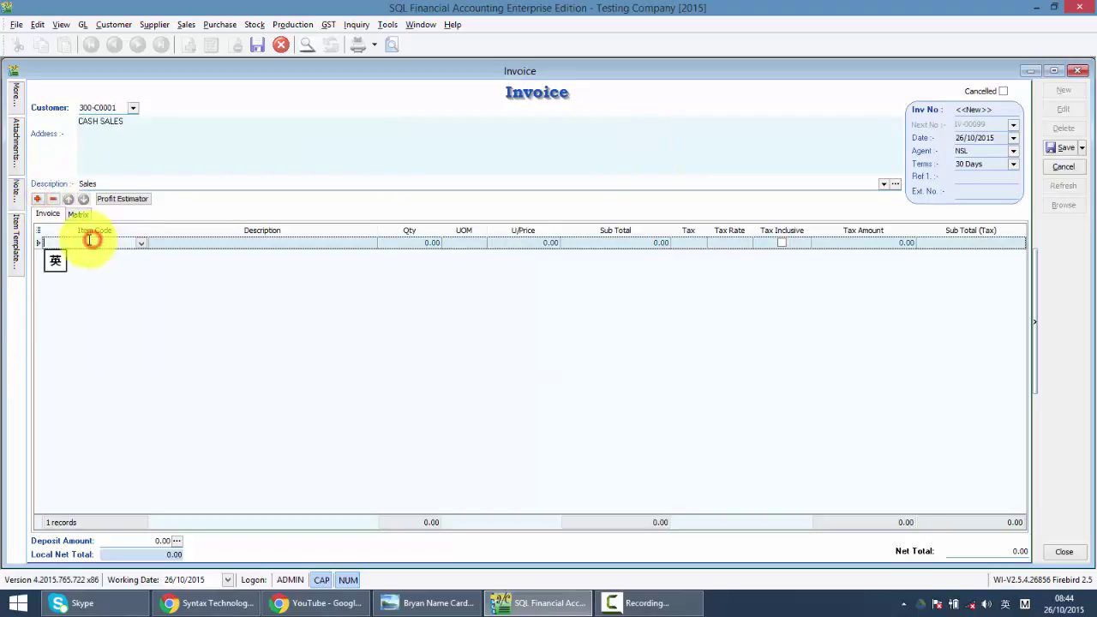
pyautogui.write('BLUE')
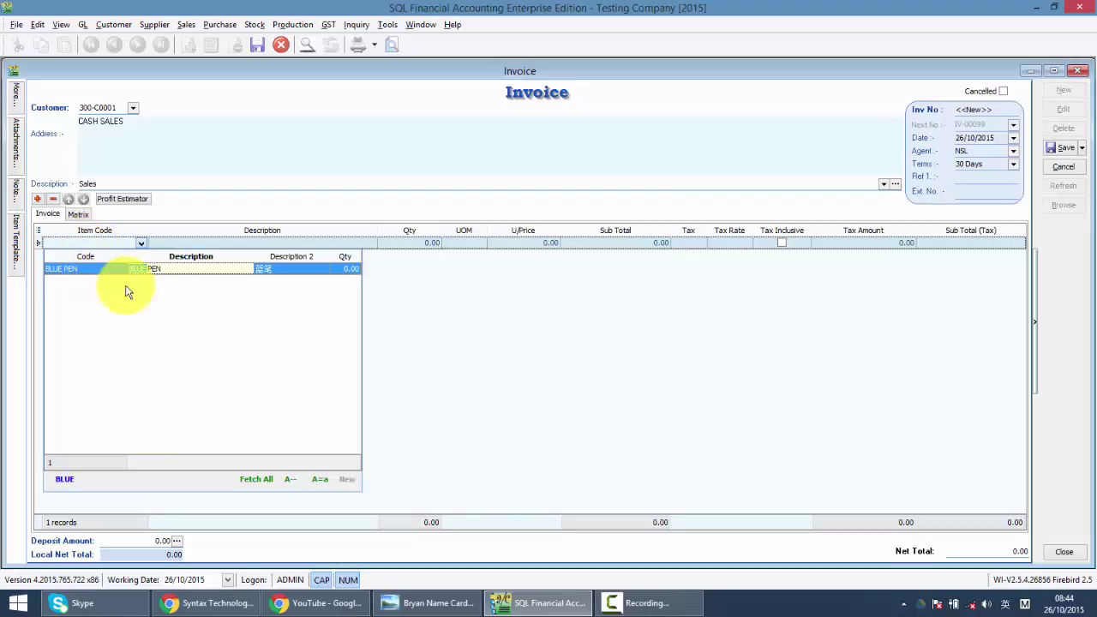
pyautogui.doubleClick(142, 267)
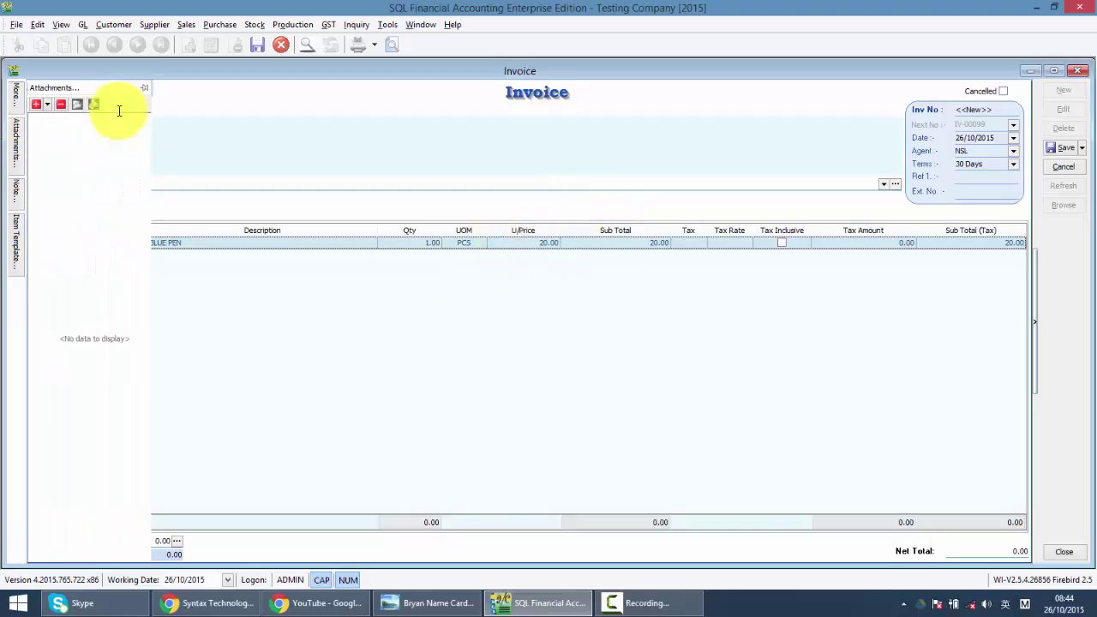
# Step: Change the invoice customer to KITTY SECURITY SDN BHD and re-enter BLUE PEN to get the DEALER price
pyautogui.click(117, 106)
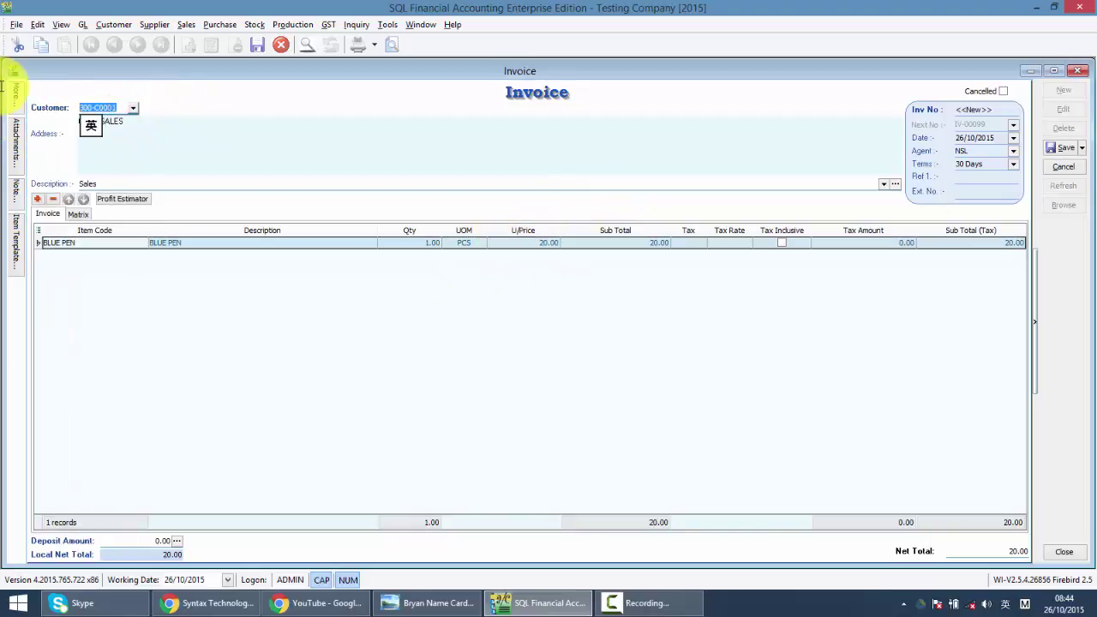
pyautogui.write('KI')
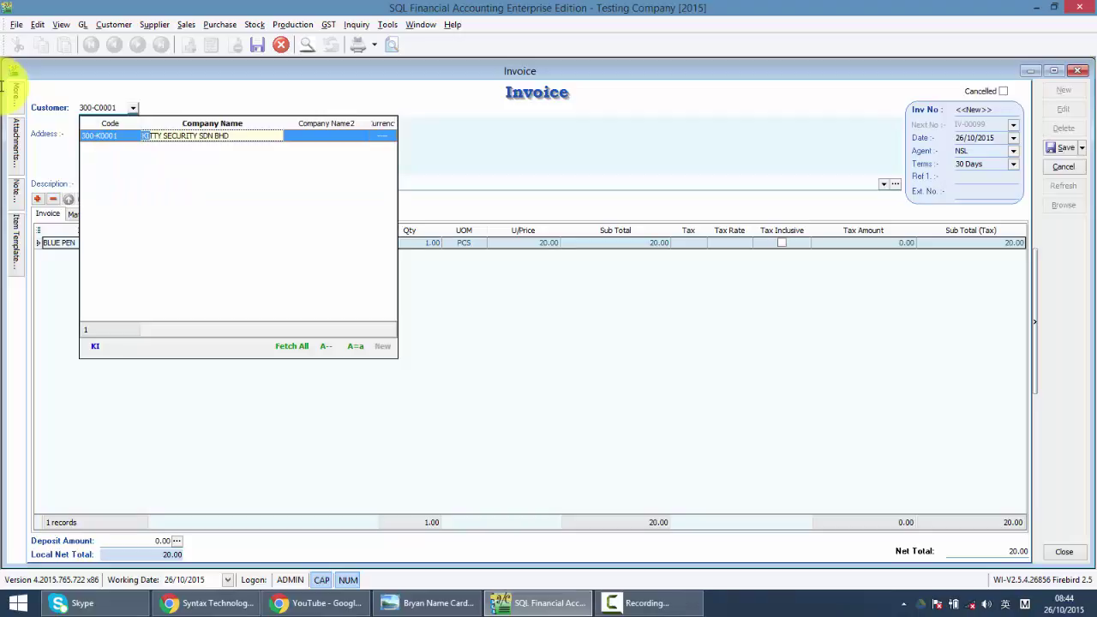
pyautogui.press('Return')
pyautogui.click(87, 248)
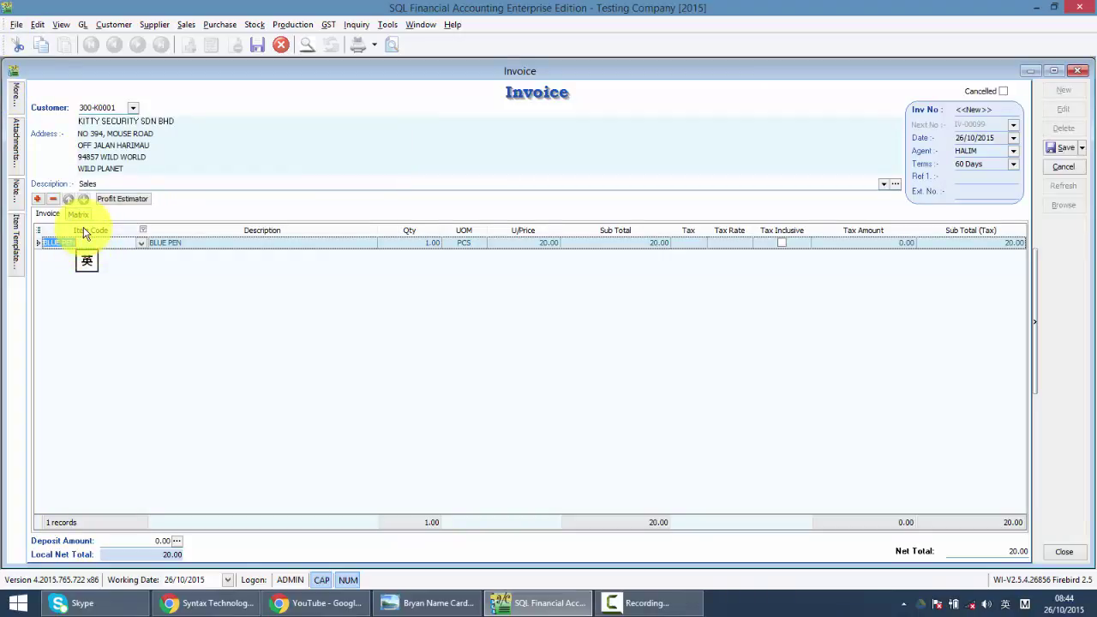
pyautogui.write('BLUE')
pyautogui.press('Return')
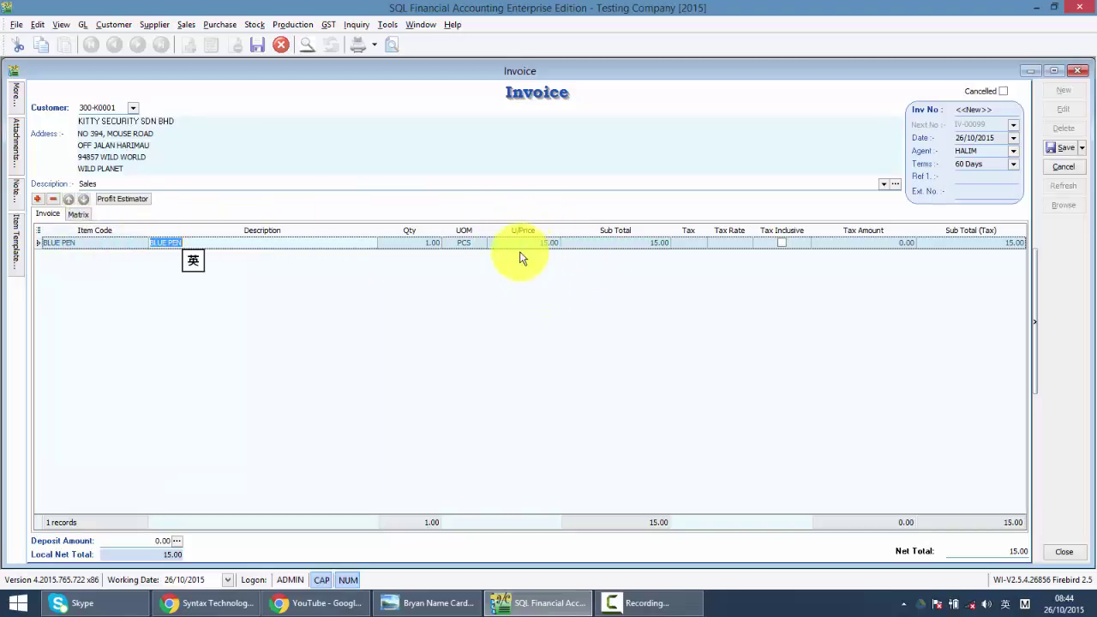
# Step: Change the customer to AB ENTERPRISE SDN BHD and re-enter BLUE PEN, pricing it at 12.00
pyautogui.click(127, 105)
pyautogui.click(125, 107)
pyautogui.write('AB')
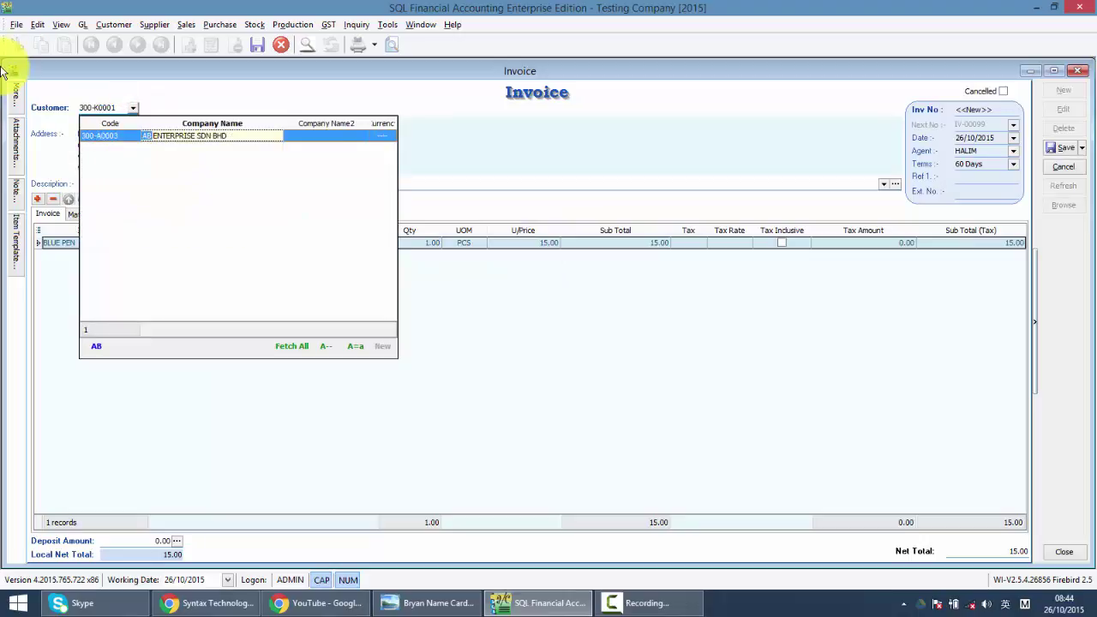
pyautogui.press('Return')
pyautogui.click(103, 243)
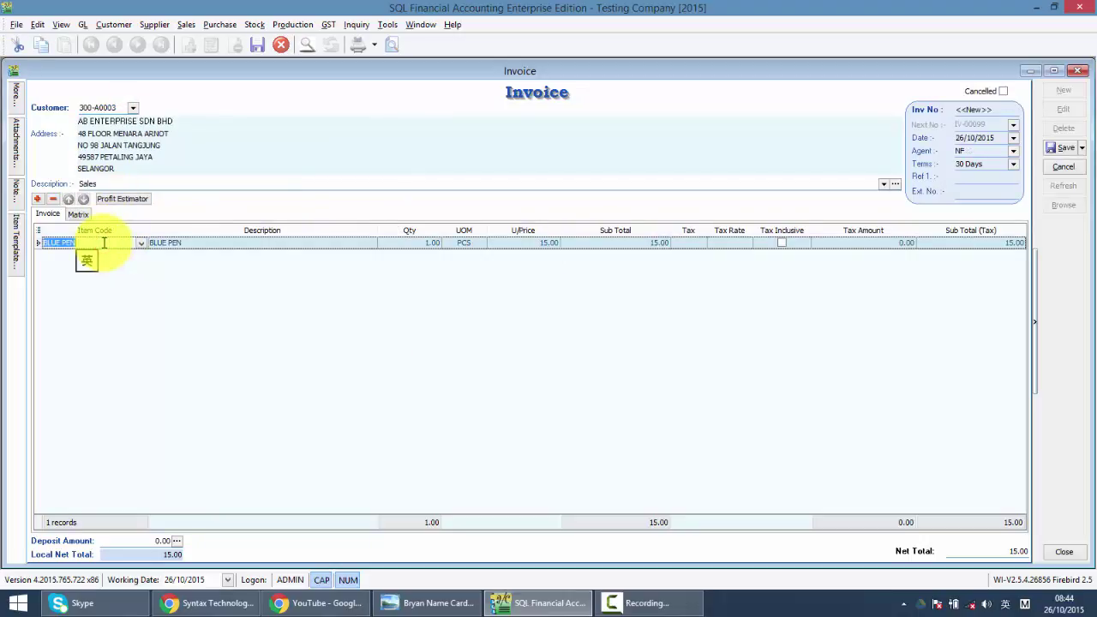
pyautogui.write('BLU')
pyautogui.press('Return')
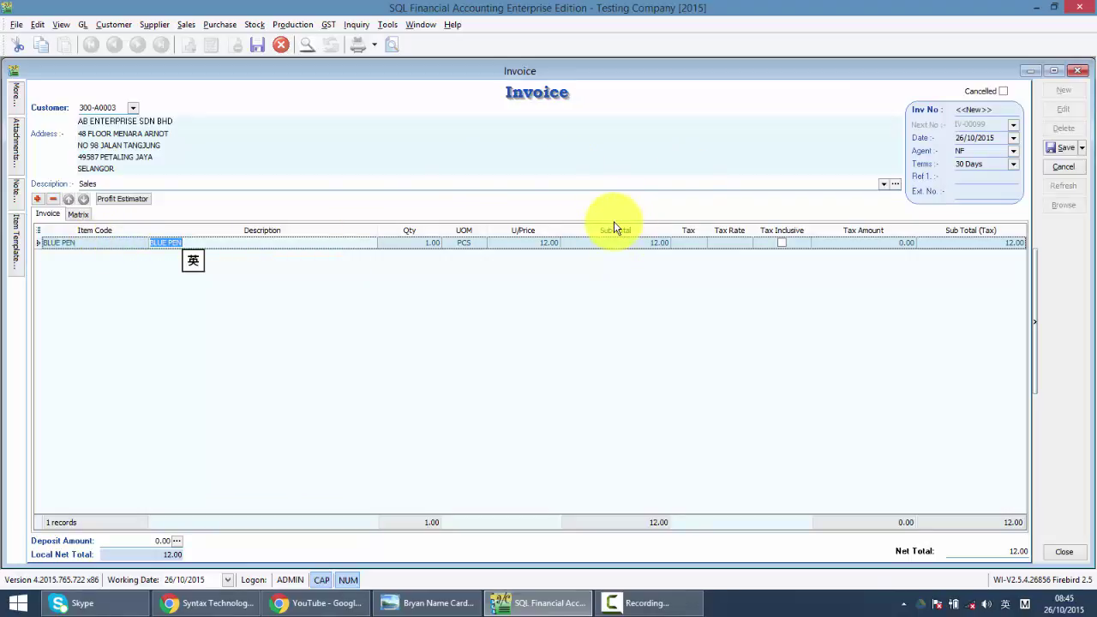
# Step: Discard the test invoice without saving and show BLUE PEN's Supp. Price tab
pyautogui.click(1079, 71)
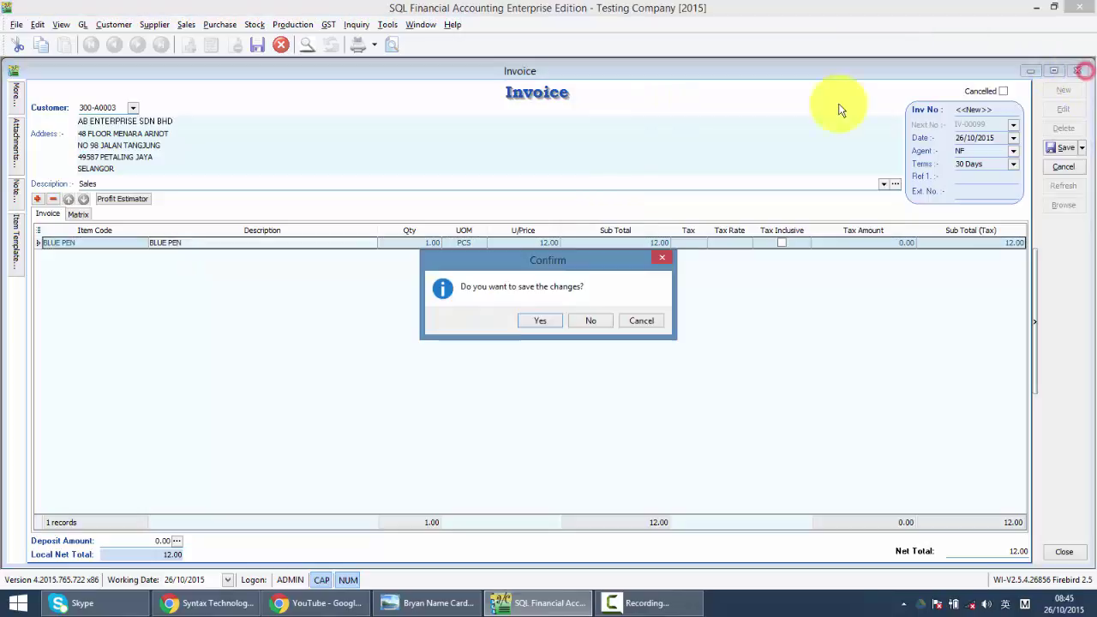
pyautogui.click(598, 322)
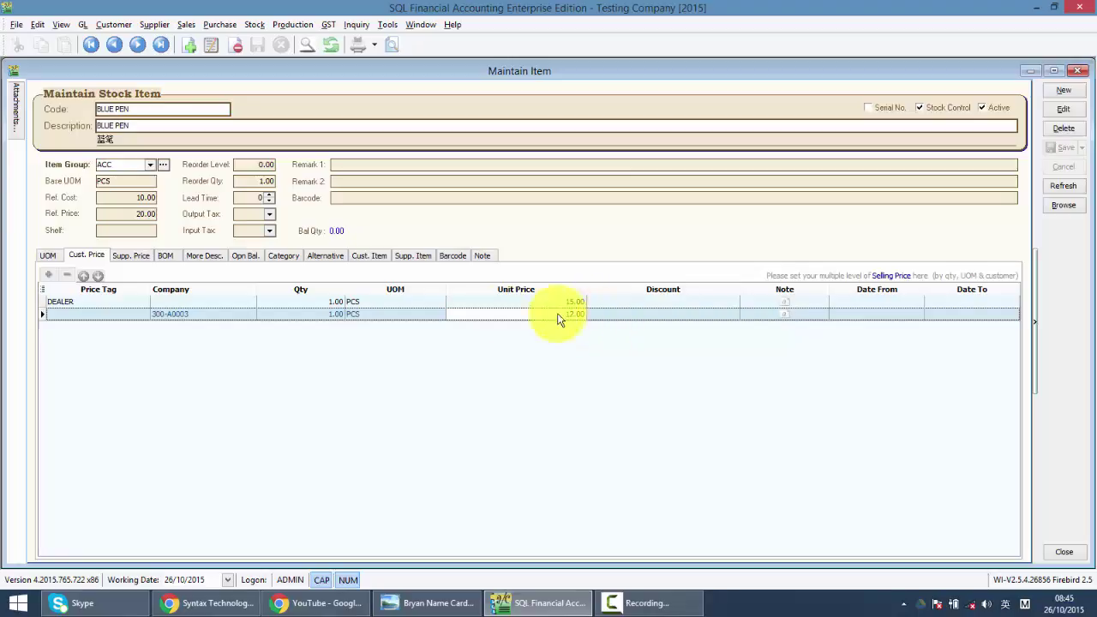
pyautogui.click(139, 257)
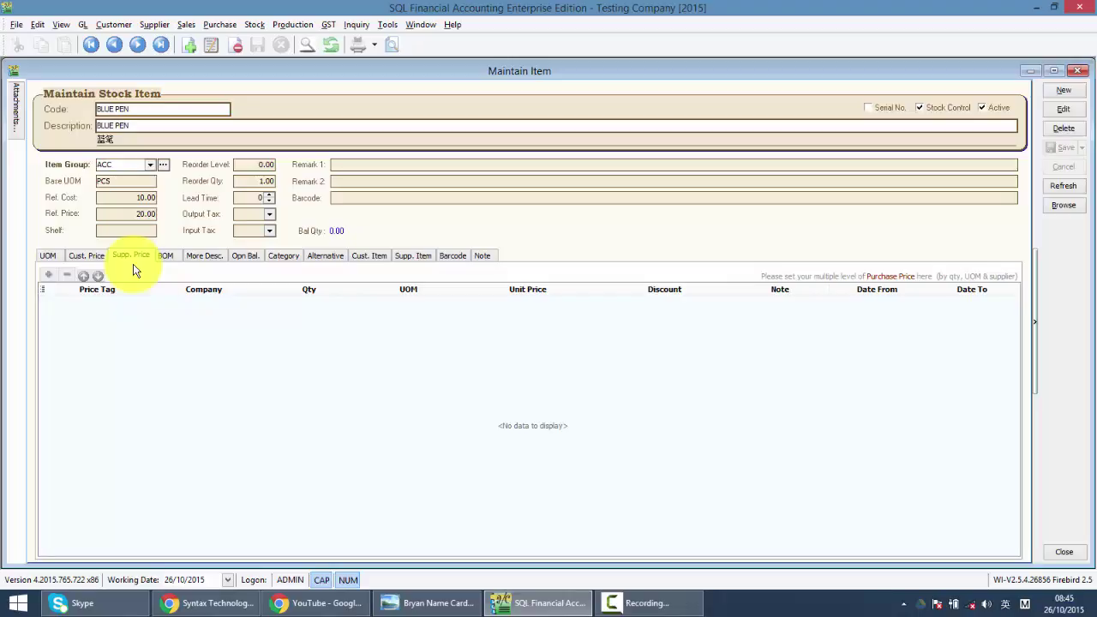
# Step: Show BLUE PEN's BOM tab, which has no components and a 0.00 assembly cost
pyautogui.click(173, 256)
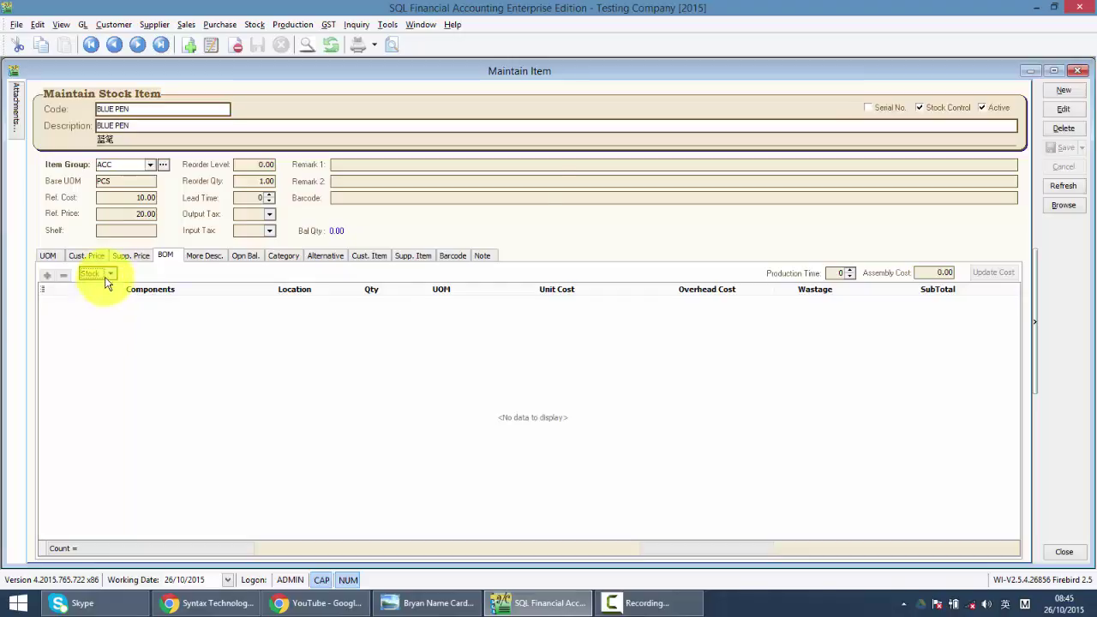
# Step: Make BLUE PEN a BOM item with 2 of 6514/120/00946 as its first component
pyautogui.click(1063, 108)
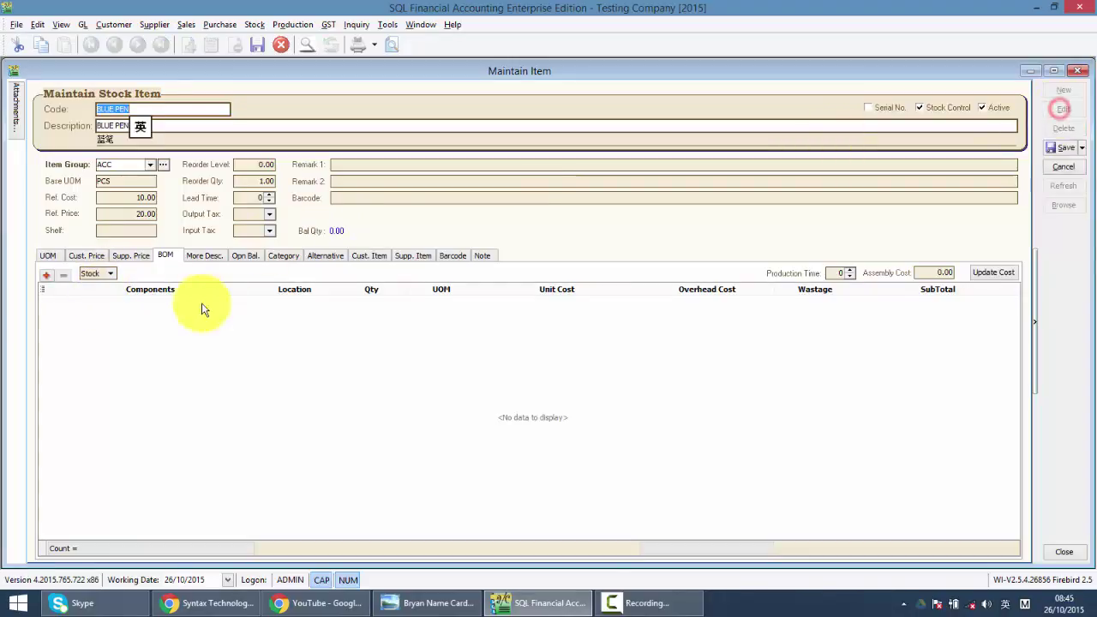
pyautogui.click(97, 274)
pyautogui.click(92, 298)
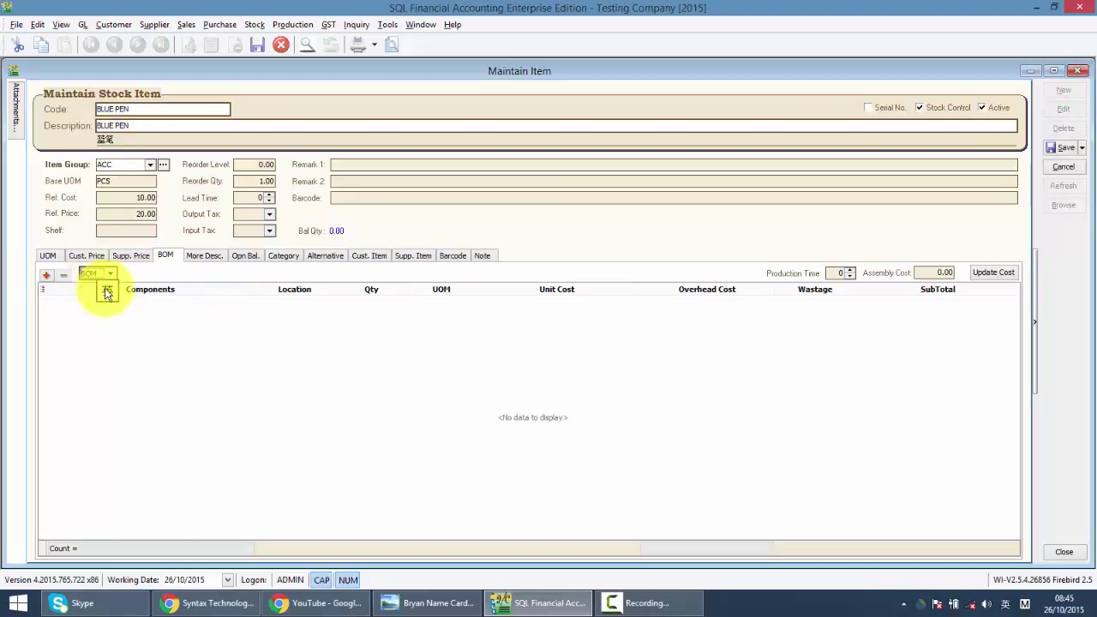
pyautogui.click(46, 275)
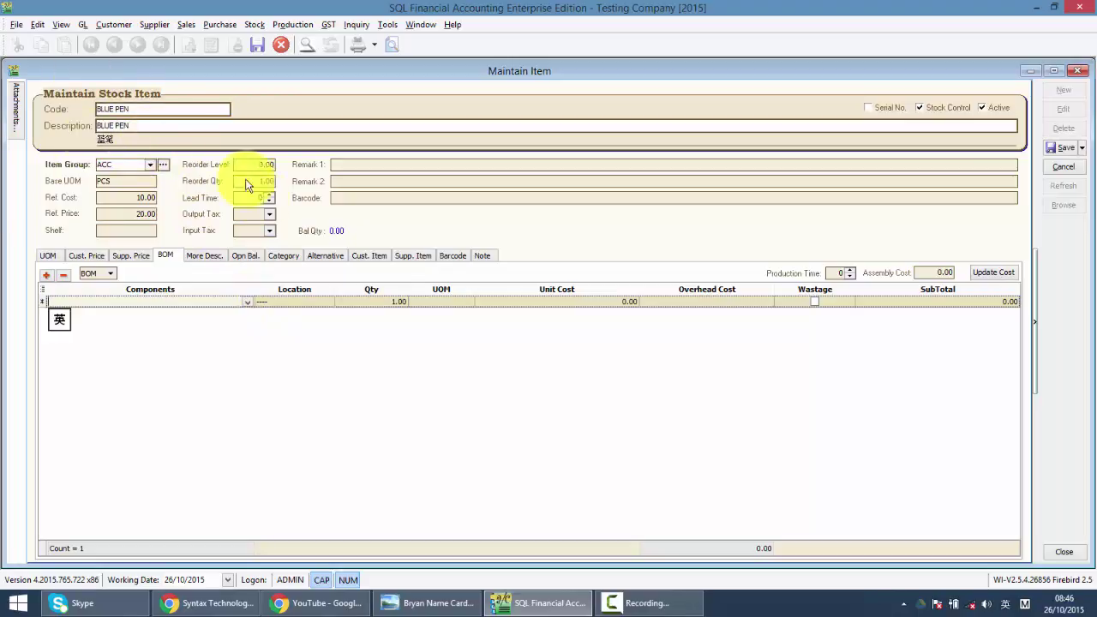
pyautogui.click(247, 302)
pyautogui.click(221, 360)
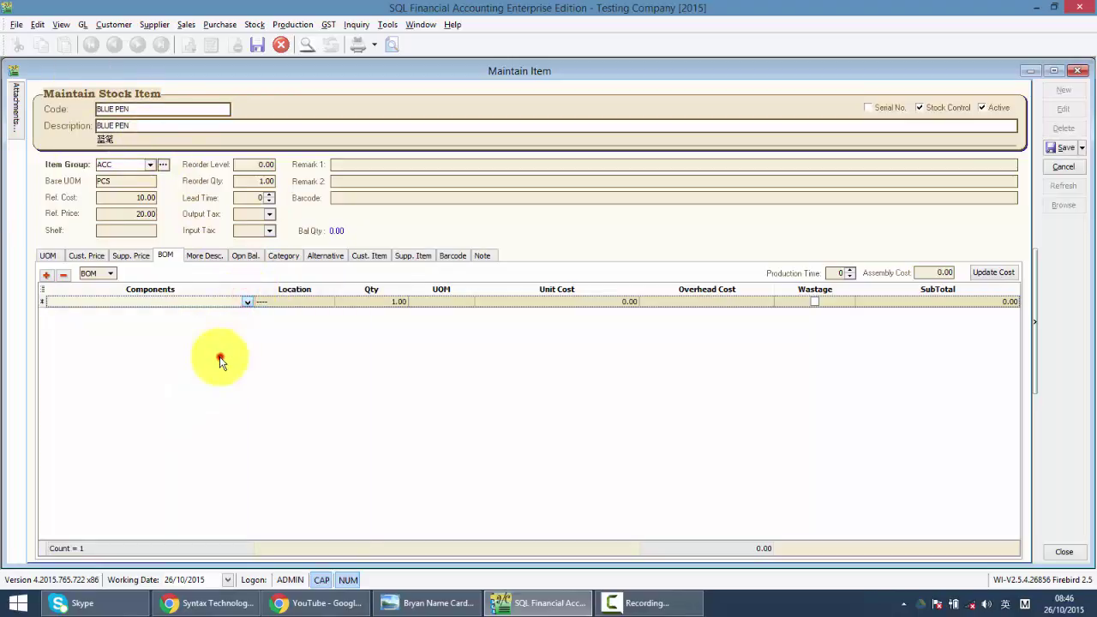
pyautogui.click(385, 300)
pyautogui.write('2')
pyautogui.click(374, 373)
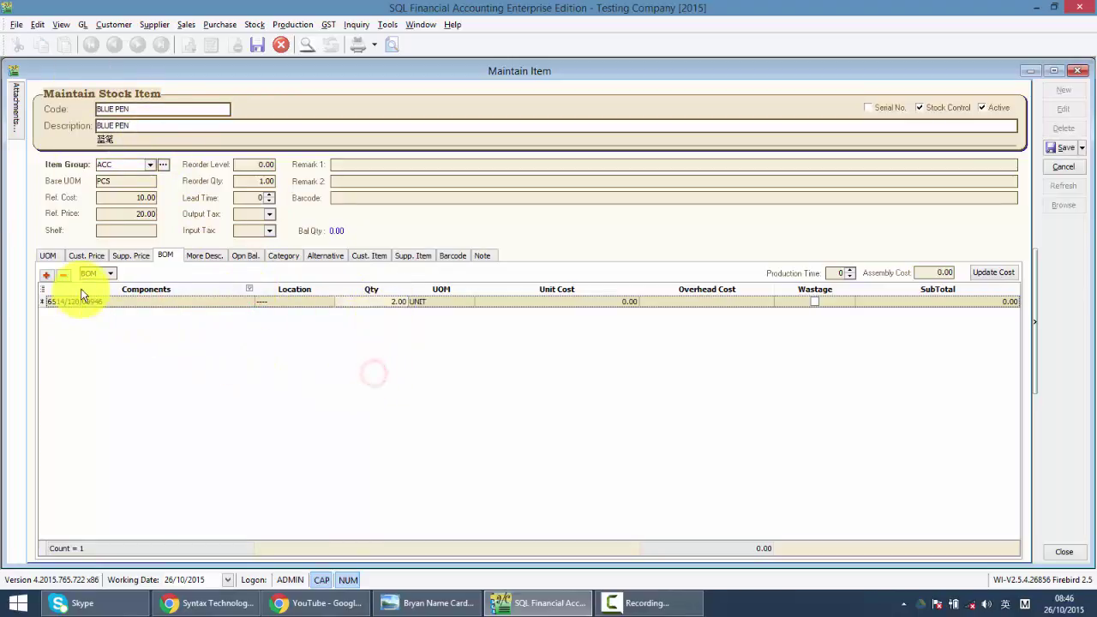
# Step: Add C-PRE-50 as a second BOM component with quantity 4
pyautogui.click(46, 275)
pyautogui.click(246, 312)
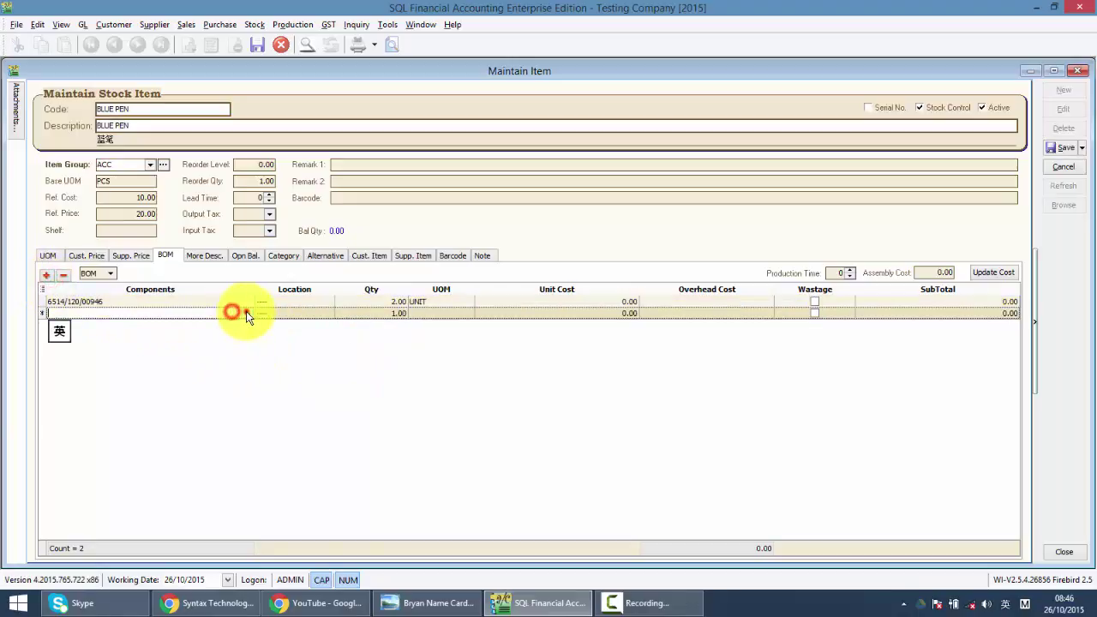
pyautogui.click(179, 468)
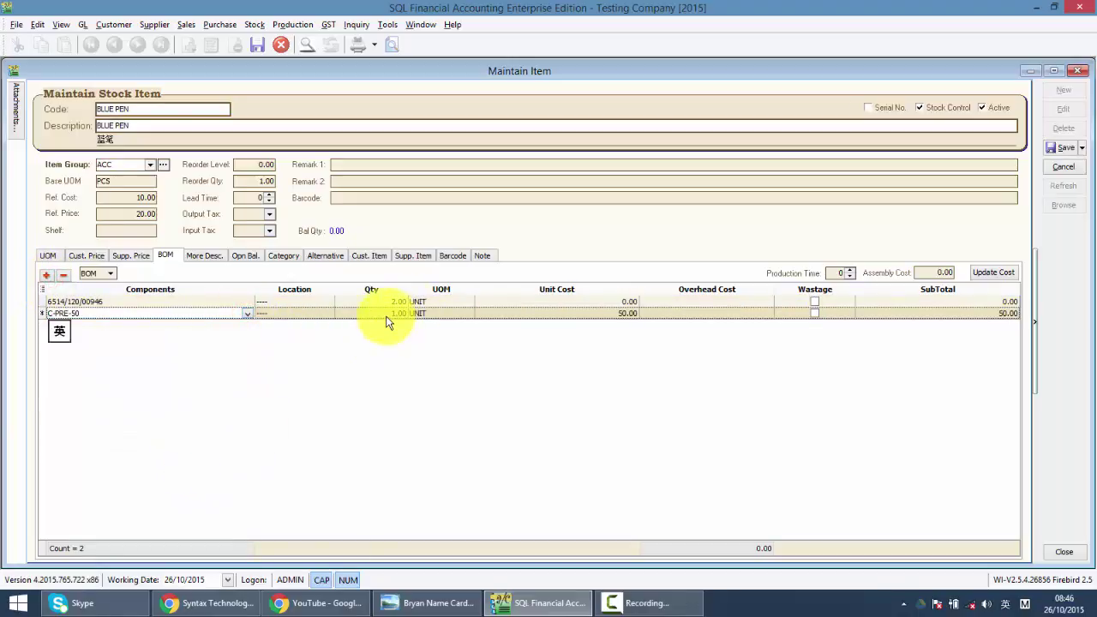
pyautogui.click(387, 313)
pyautogui.write('4')
pyautogui.click(389, 347)
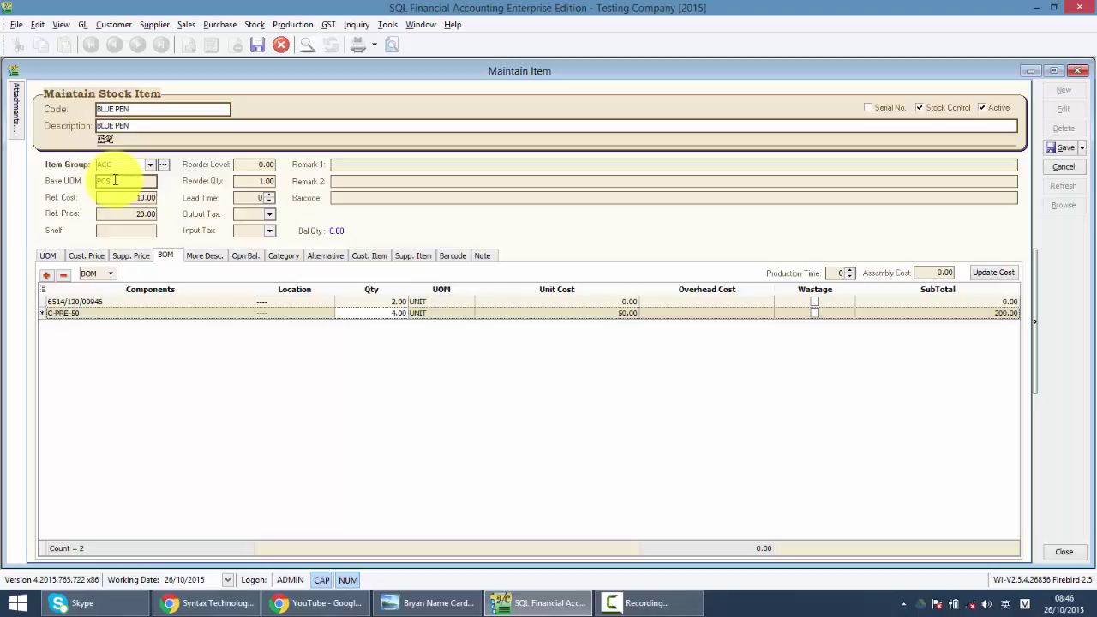
# Step: Enter More Desc. lines TETE, FEFDS, FSFDS, a blank line, then FDS, FD, FD
pyautogui.click(202, 255)
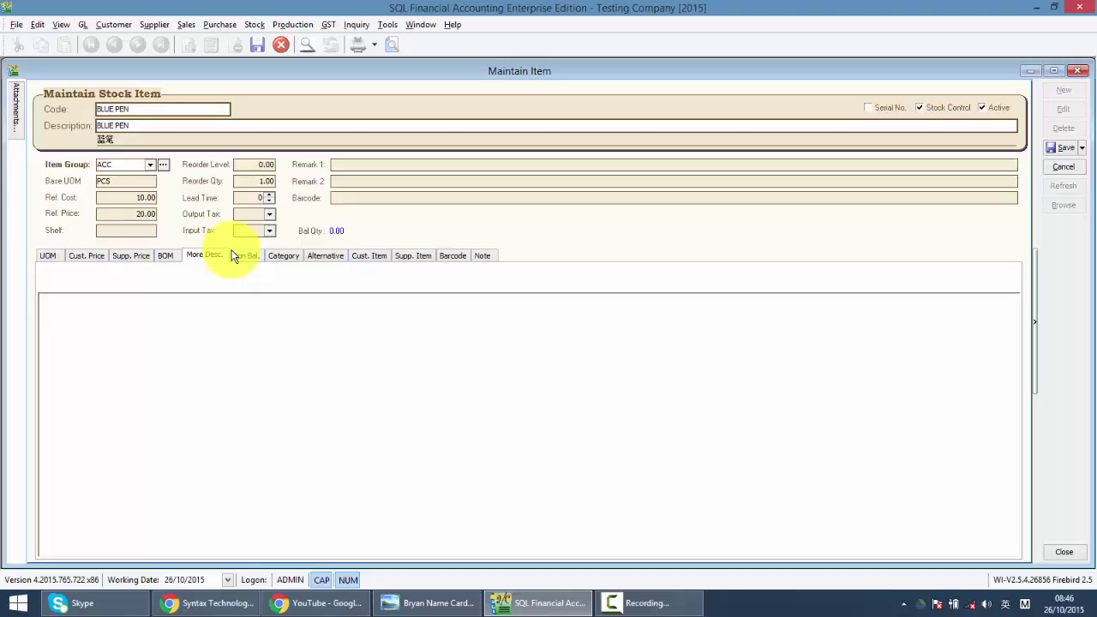
pyautogui.write('TETE')
pyautogui.press('Return')
pyautogui.write('FEFDS')
pyautogui.press('Return')
pyautogui.write('FSFDS')
pyautogui.press('Return')
pyautogui.press('Return')
pyautogui.write('FDS')
pyautogui.press('Return')
pyautogui.write('FD')
pyautogui.press('Return')
pyautogui.write('FD')
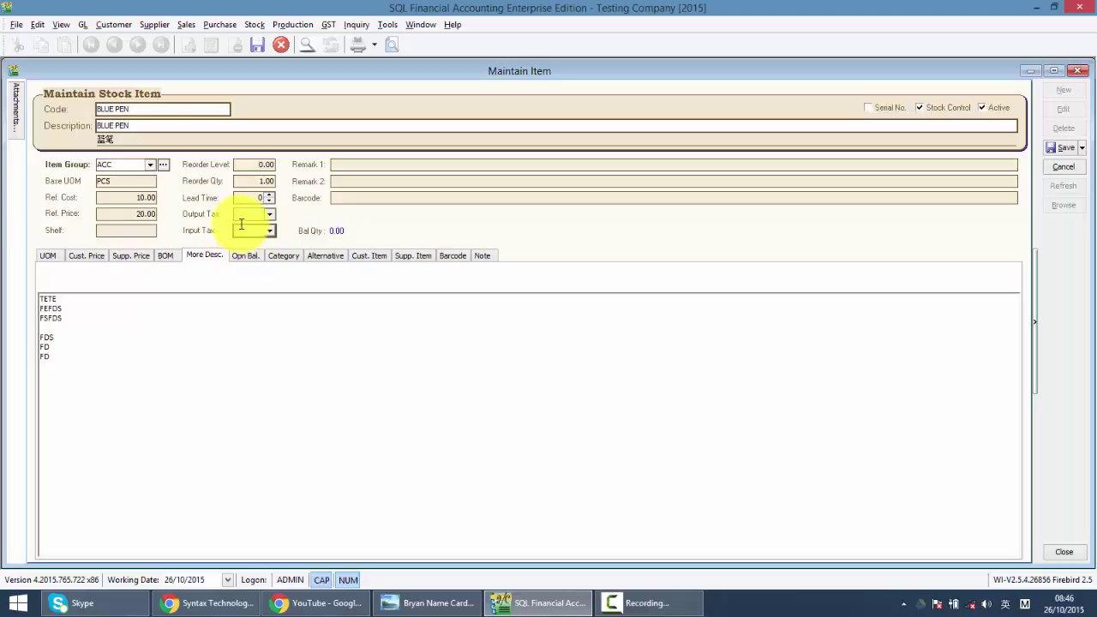
# Step: Show the opening balance page, then review the Unit Price and General Ledger options without changes
pyautogui.click(243, 259)
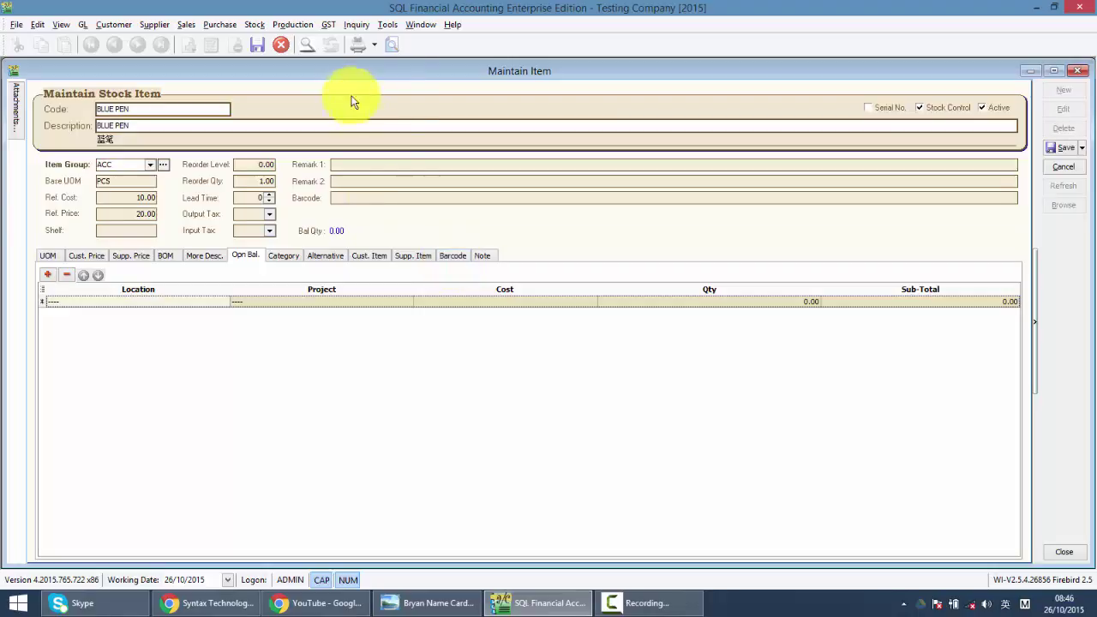
pyautogui.click(386, 24)
pyautogui.click(412, 423)
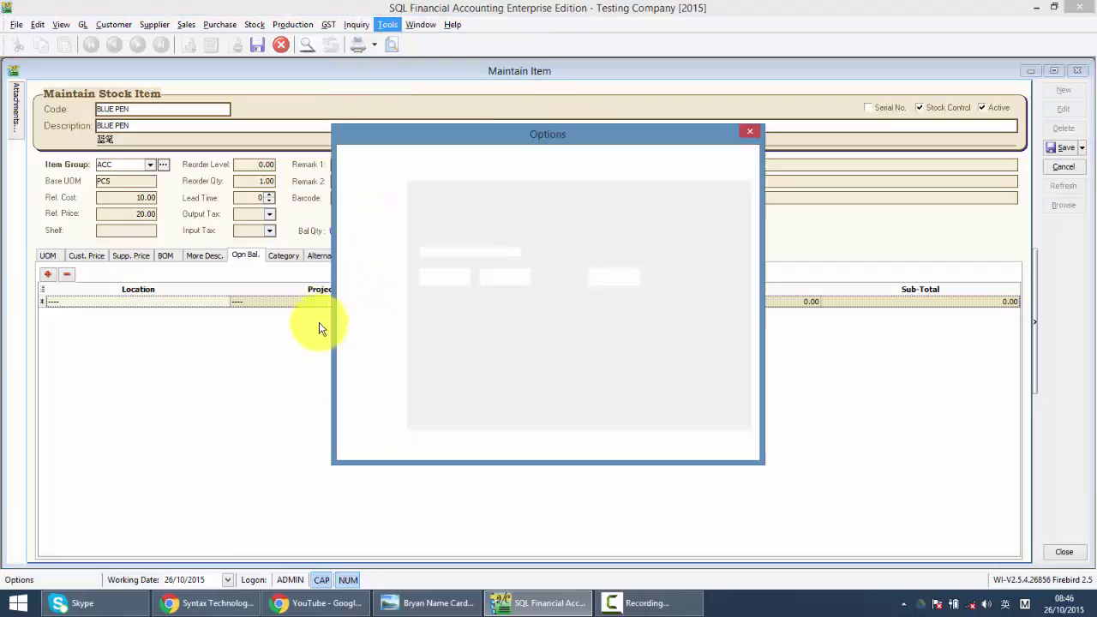
pyautogui.click(370, 288)
pyautogui.click(378, 326)
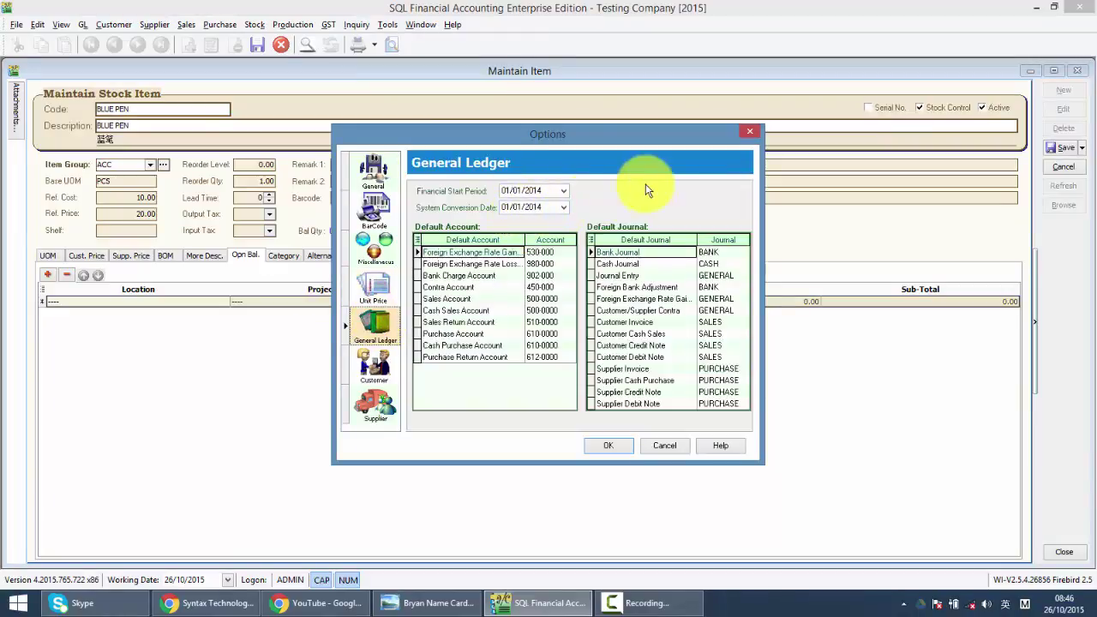
pyautogui.click(749, 133)
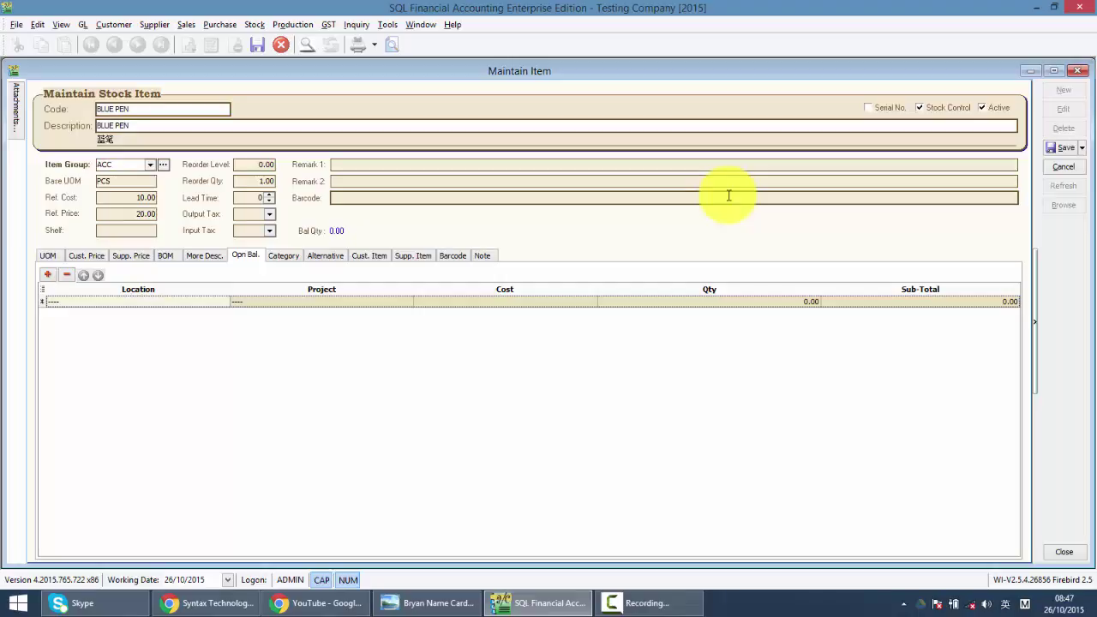
# Step: Look over the categories, then set 6514/120/00946 as BLUE PEN's alternative item code
pyautogui.click(281, 256)
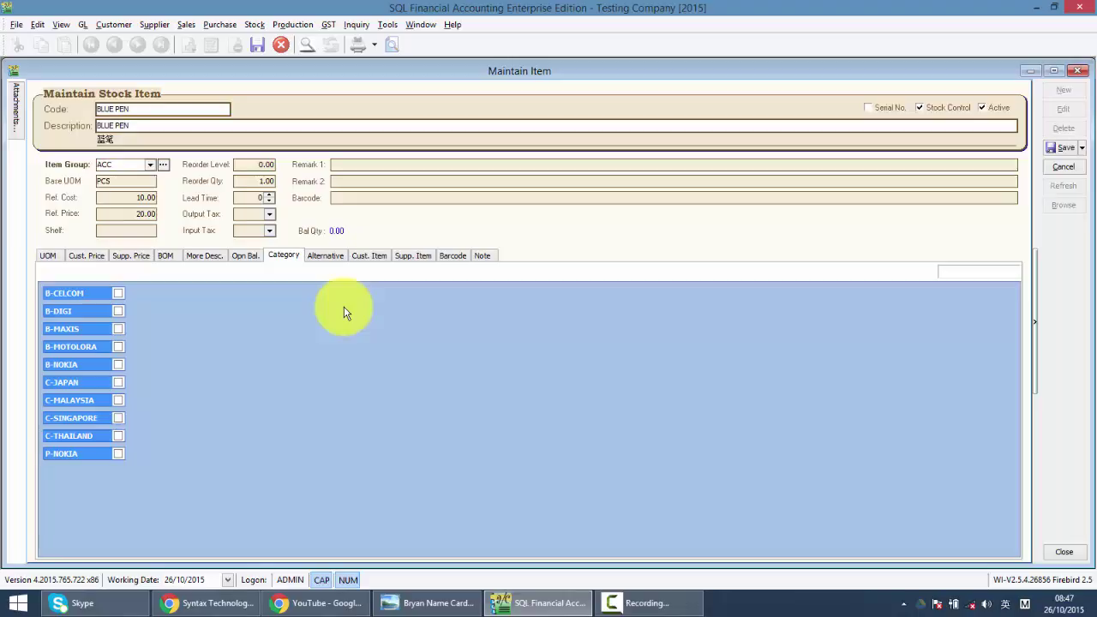
pyautogui.click(320, 261)
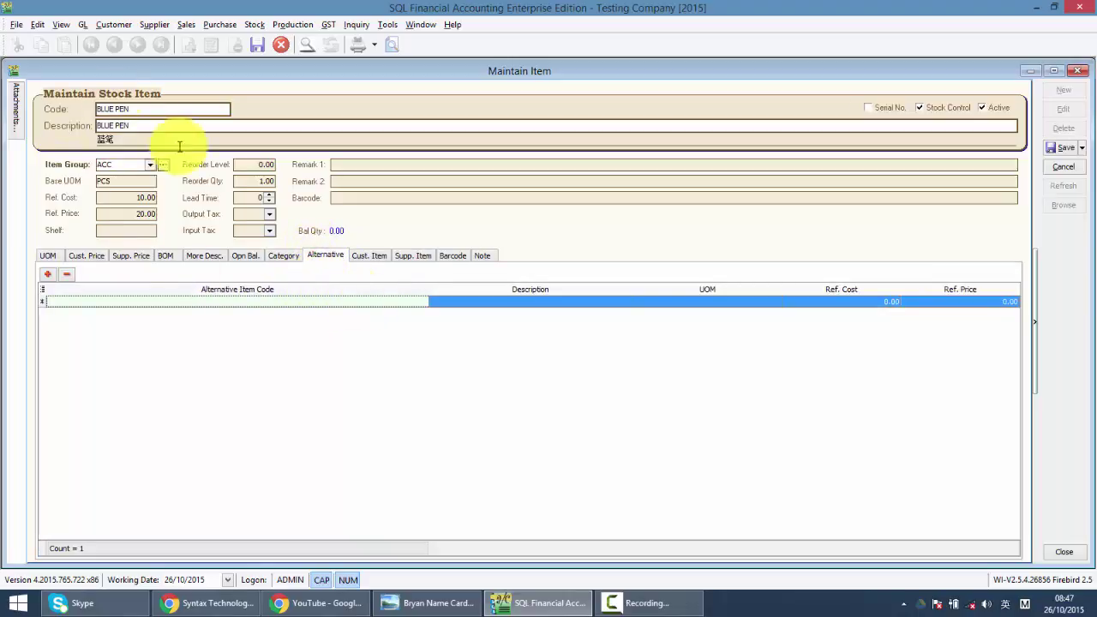
pyautogui.click(399, 304)
pyautogui.click(418, 304)
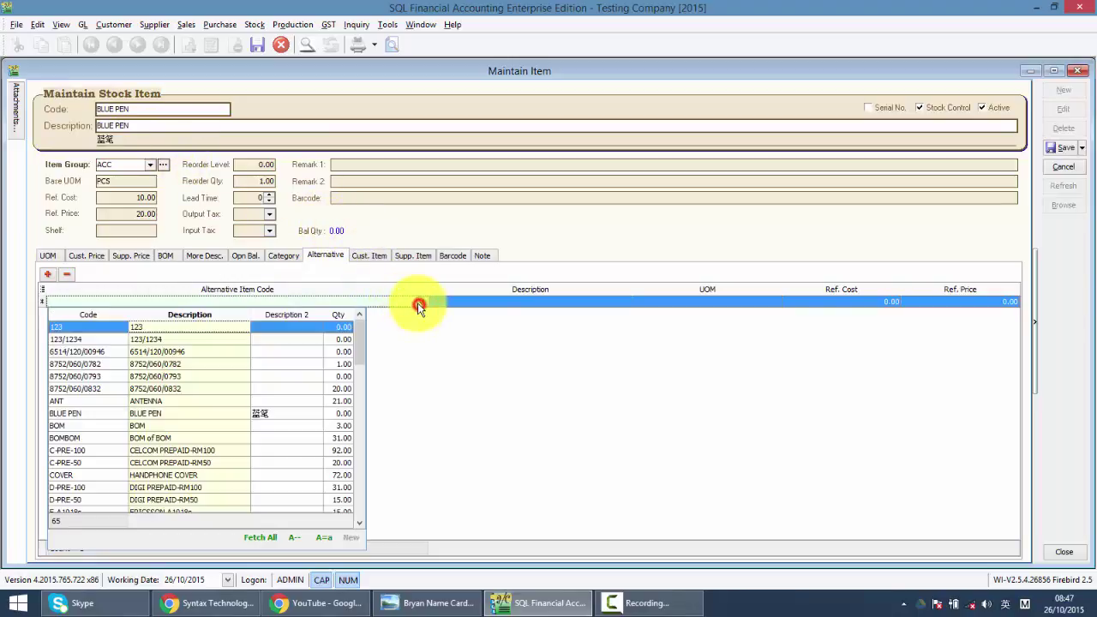
pyautogui.click(219, 351)
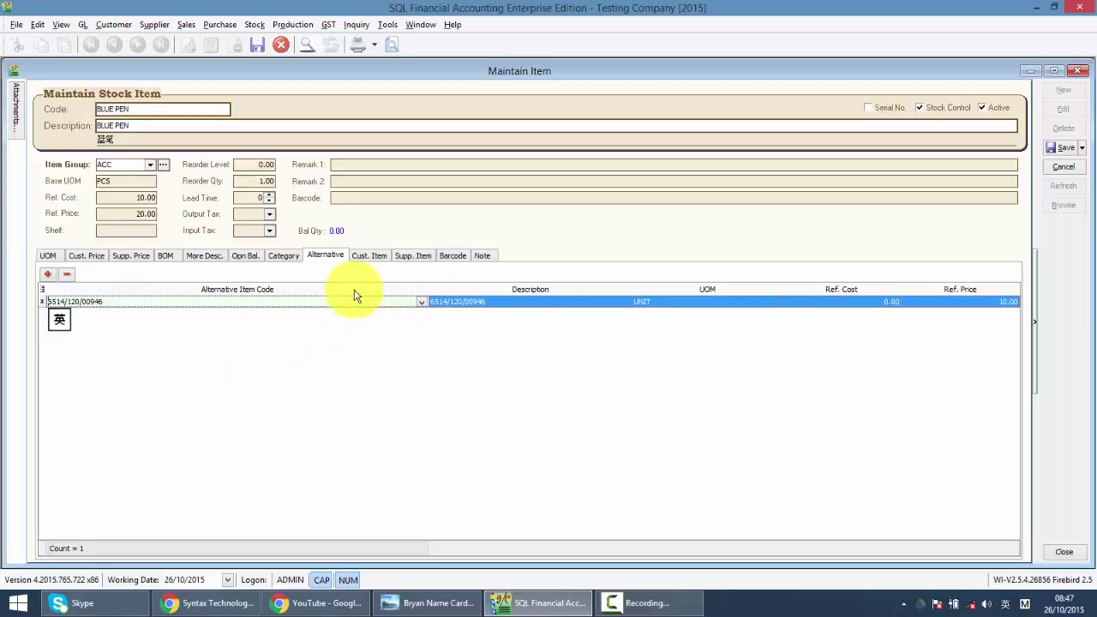
pyautogui.click(369, 254)
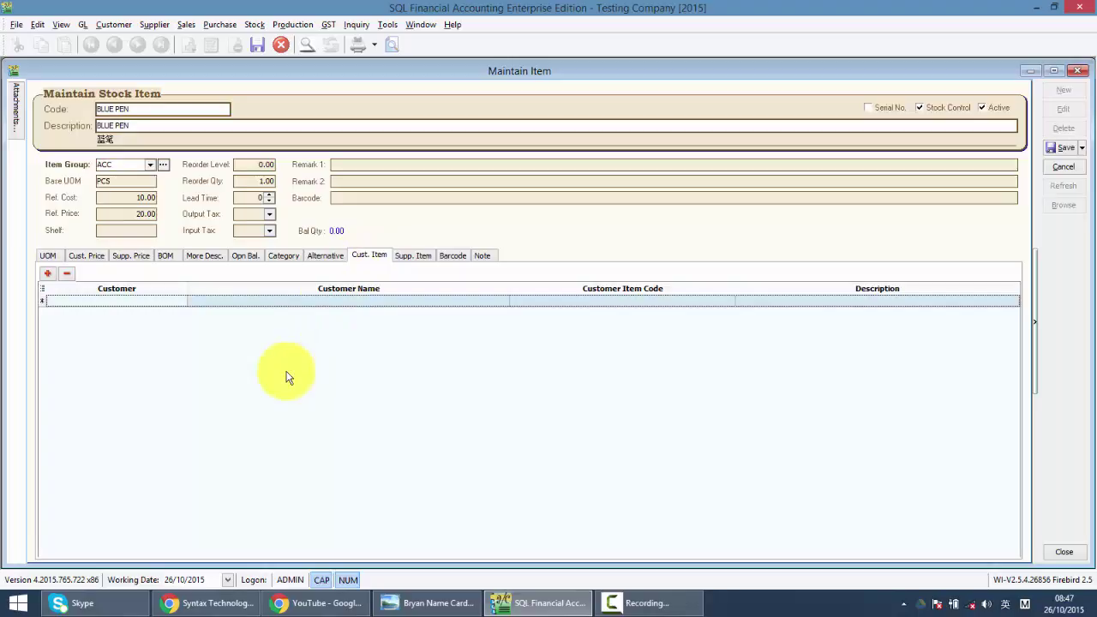
# Step: Map customer ALPHA & BETA COMPUTER to item code 5464BP, described '54262 BLUE PEN'
pyautogui.click(182, 301)
pyautogui.click(169, 338)
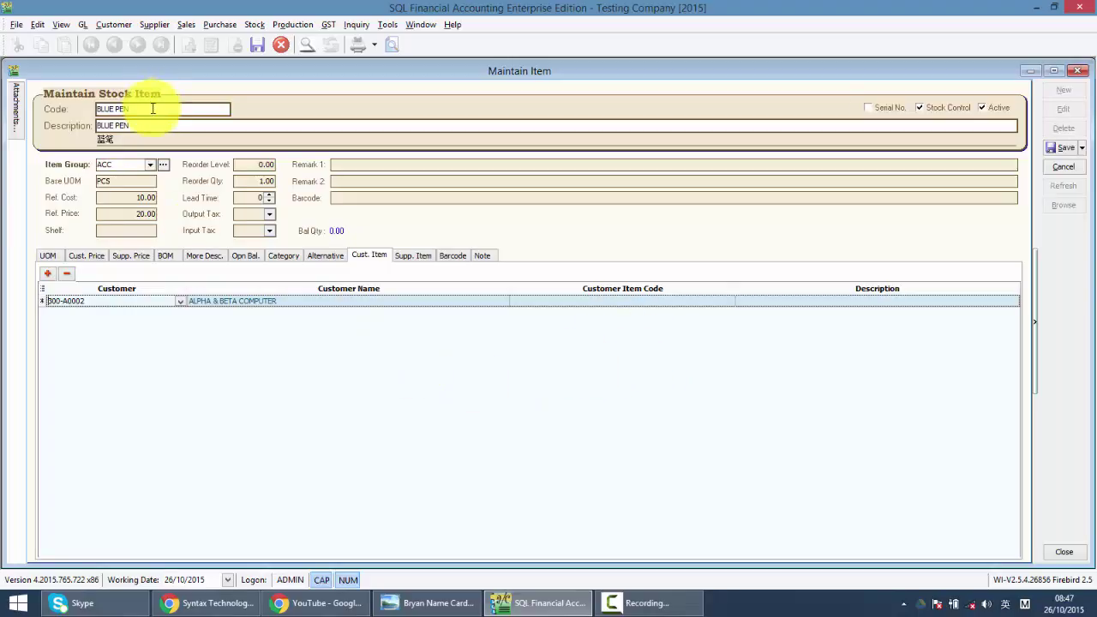
pyautogui.click(710, 305)
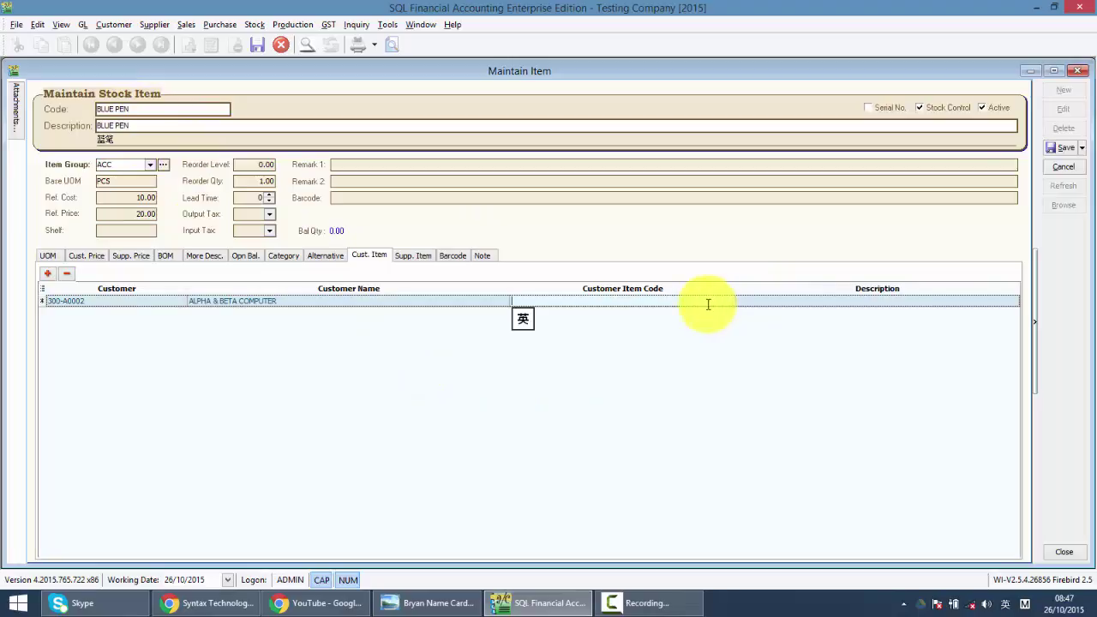
pyautogui.write('5464BP')
pyautogui.click(861, 306)
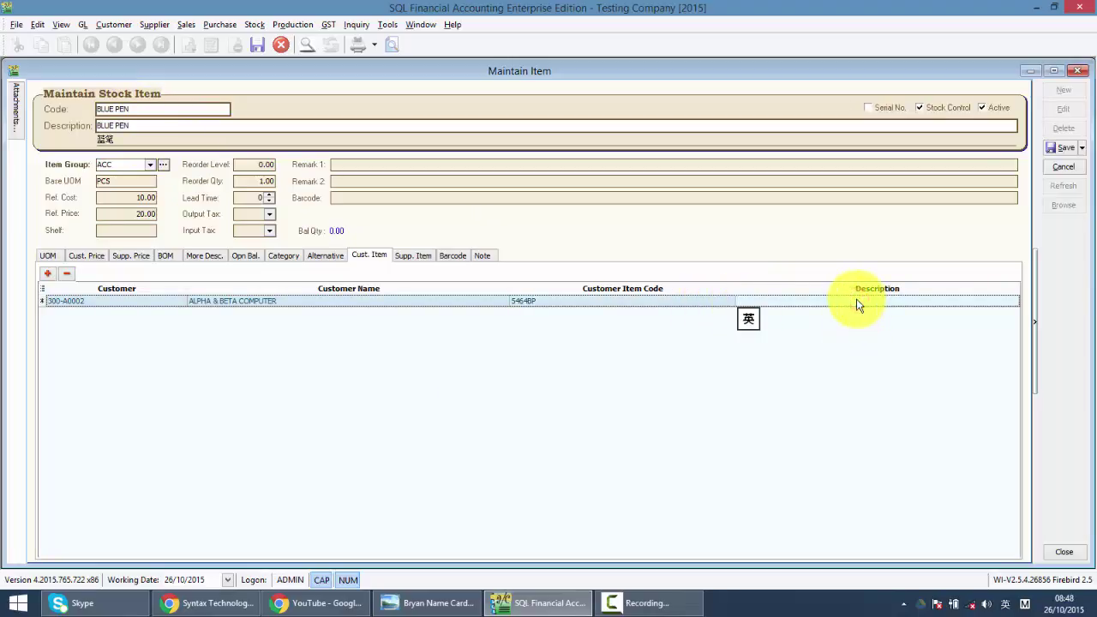
pyautogui.write('54262 BLUE PEN')
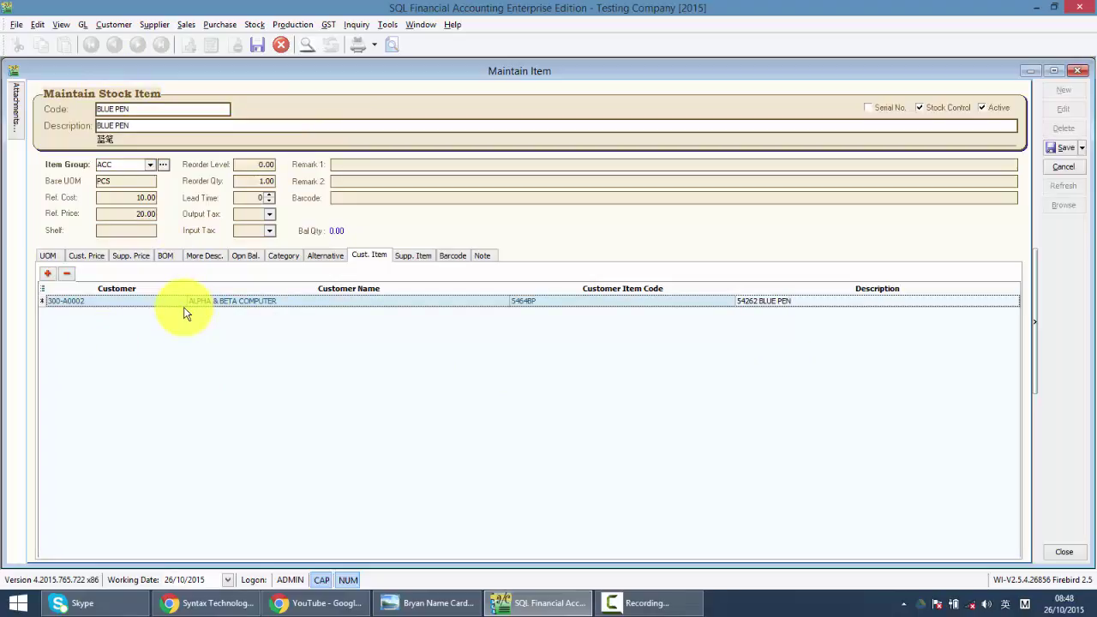
# Step: Enter barcode 4353 for the PCS unit, then bring up the Note page
pyautogui.click(400, 257)
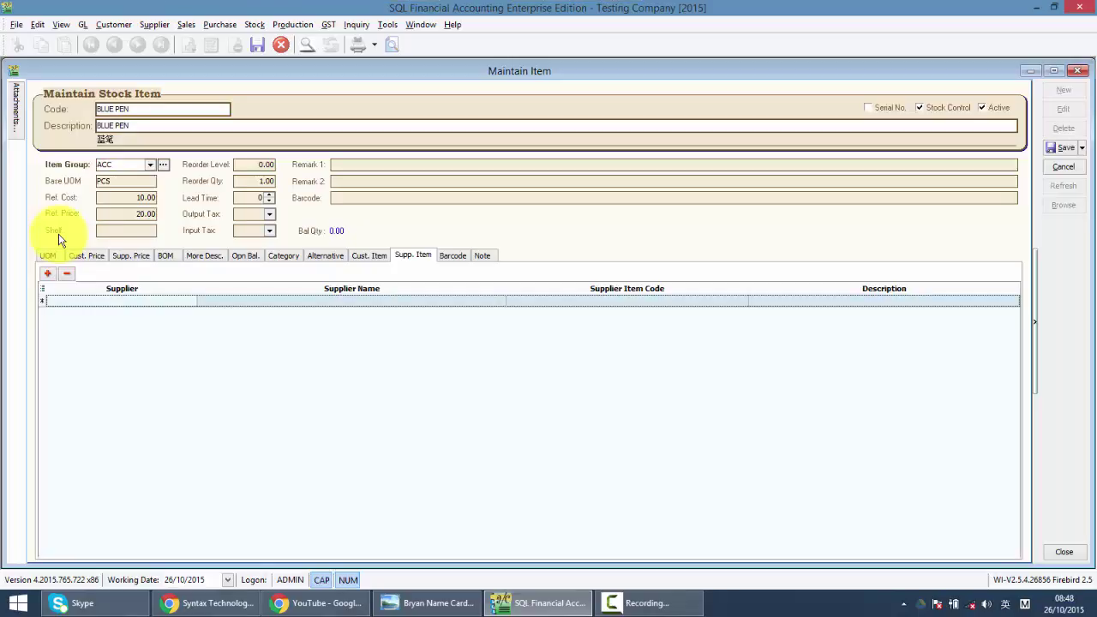
pyautogui.click(453, 254)
pyautogui.click(406, 300)
pyautogui.write('4353')
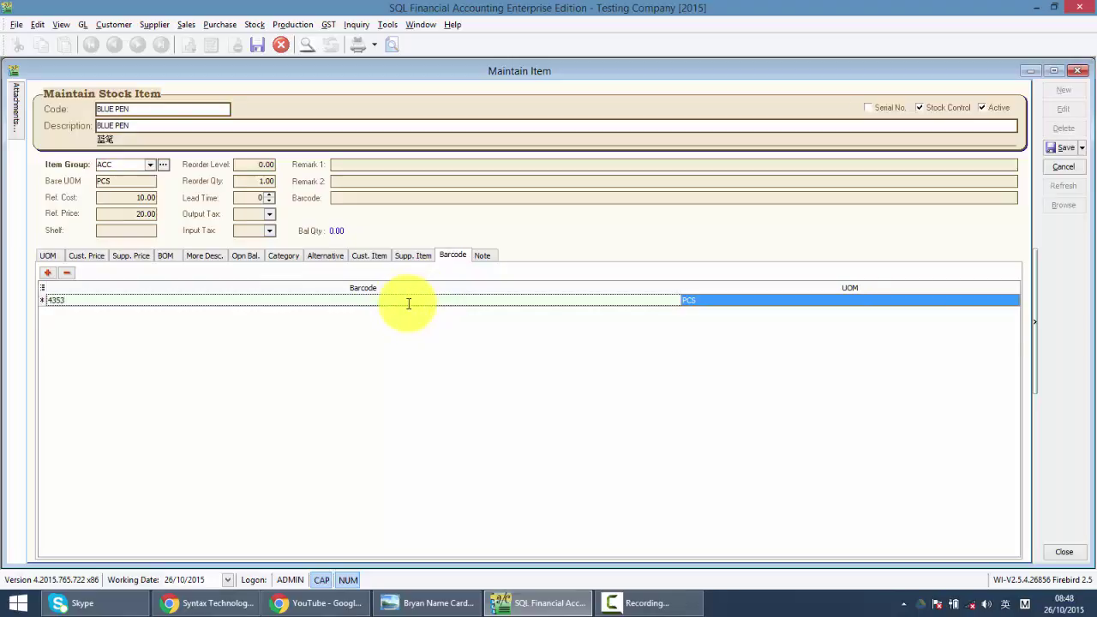
pyautogui.click(482, 254)
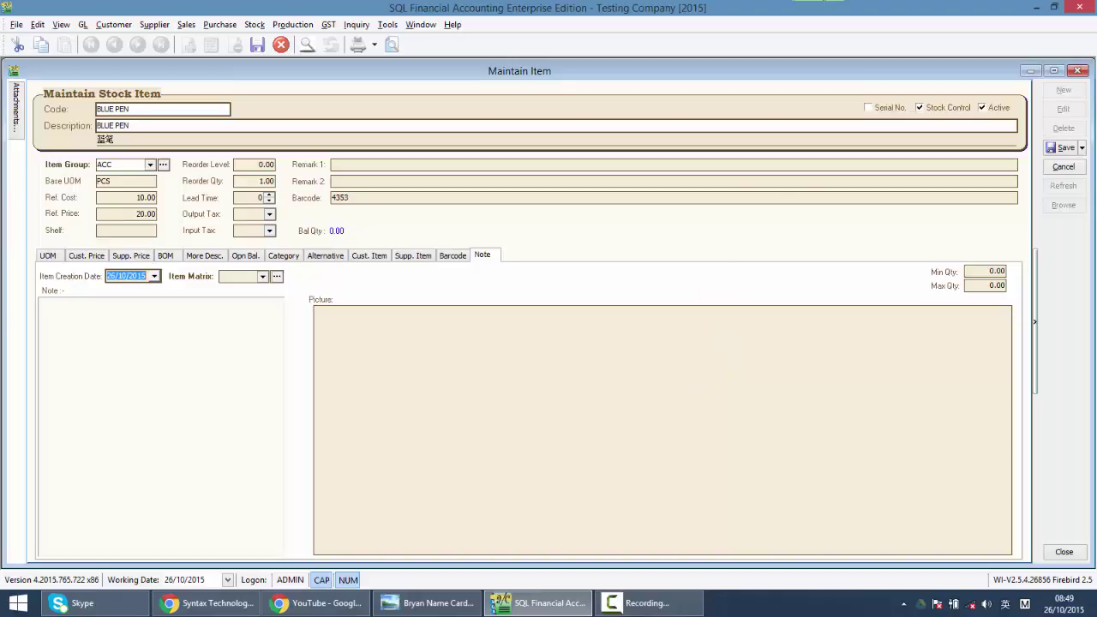
# Step: Attach Syntax-SQL Basic Training RegForm.jpg from the Desktop and preview the image
pyautogui.click(12, 119)
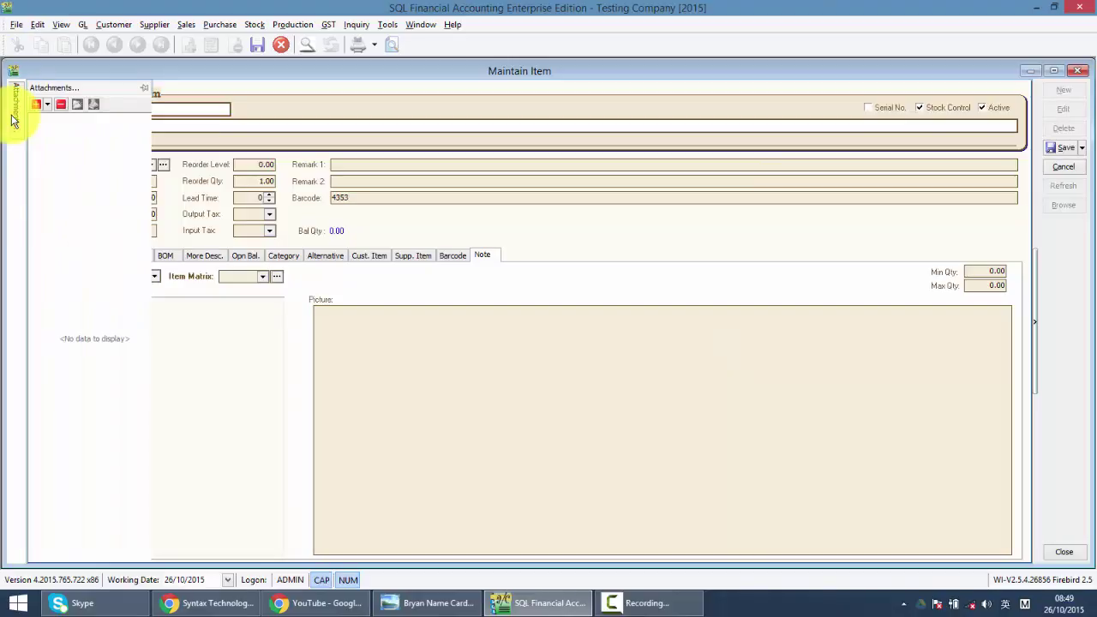
pyautogui.click(36, 104)
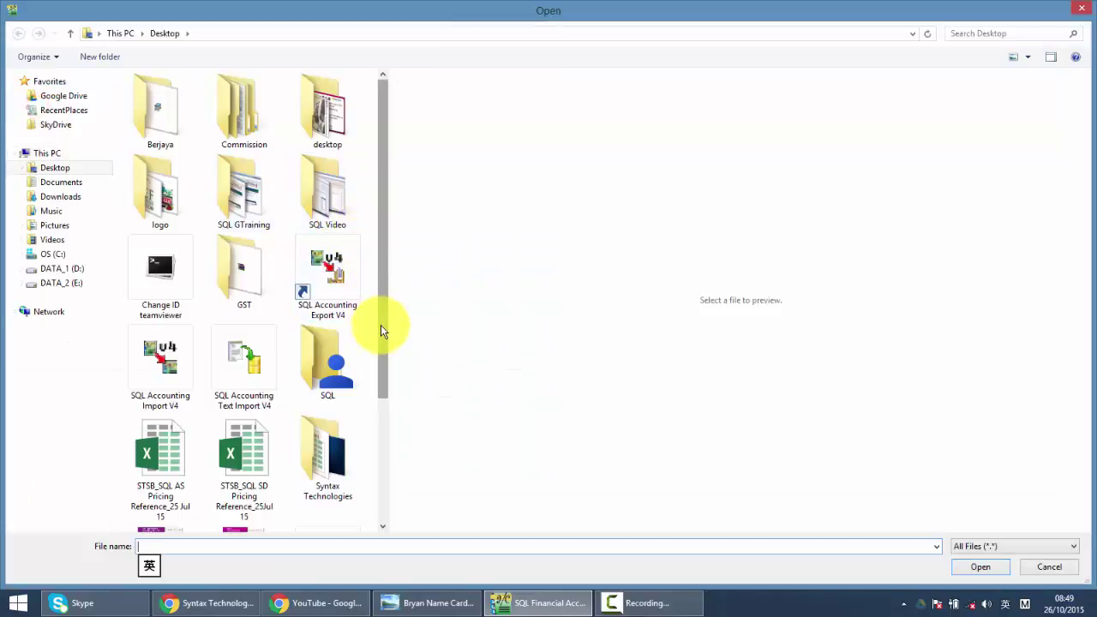
pyautogui.moveTo(382, 329); pyautogui.dragTo(385, 422)
pyautogui.doubleClick(260, 454)
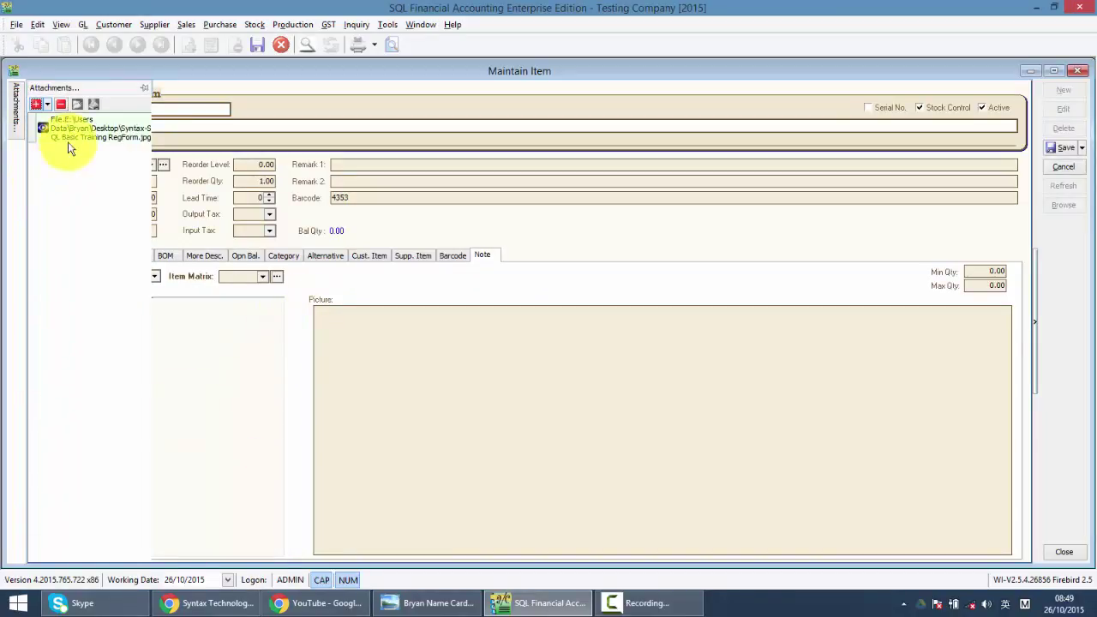
pyautogui.doubleClick(73, 132)
pyautogui.click(1081, 11)
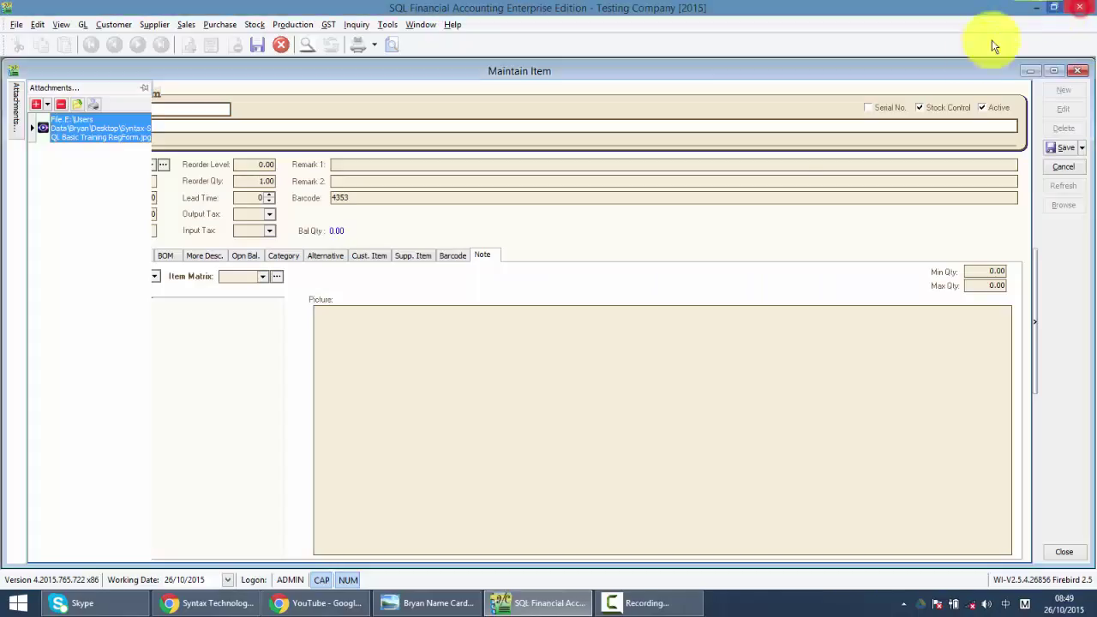
pyautogui.click(505, 474)
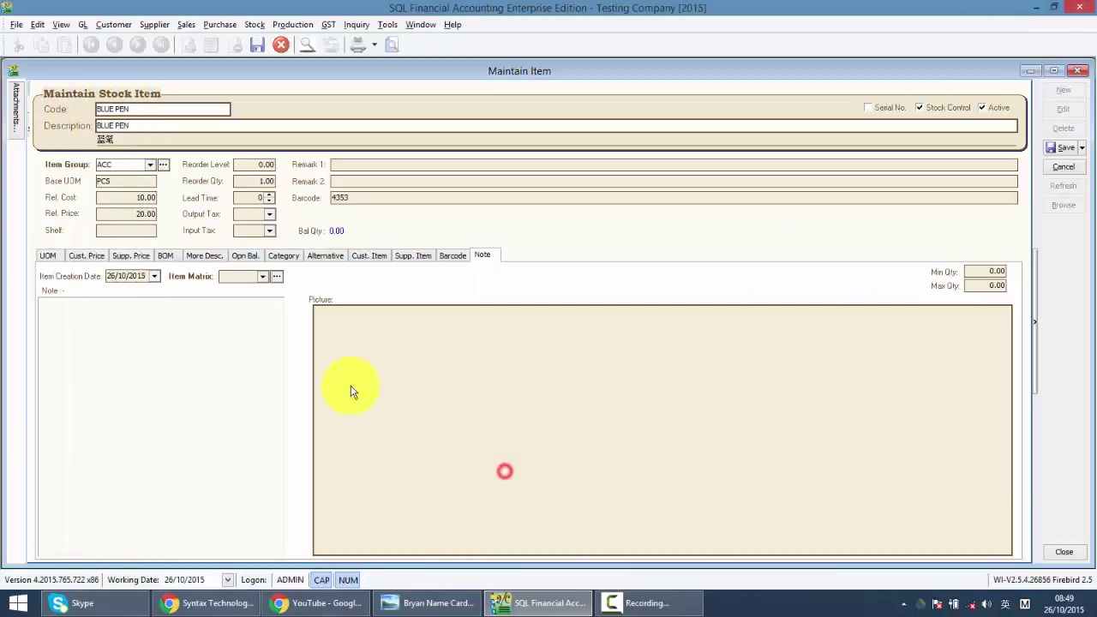
# Step: On the UOM page, switch Stock Control off and then back on
pyautogui.click(47, 255)
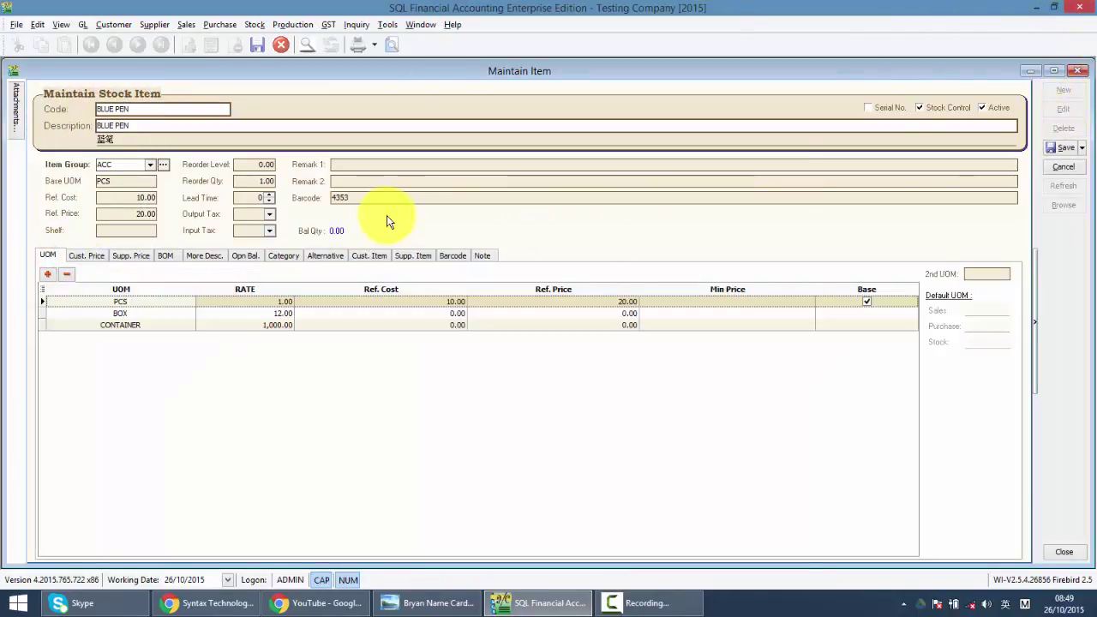
pyautogui.click(341, 196)
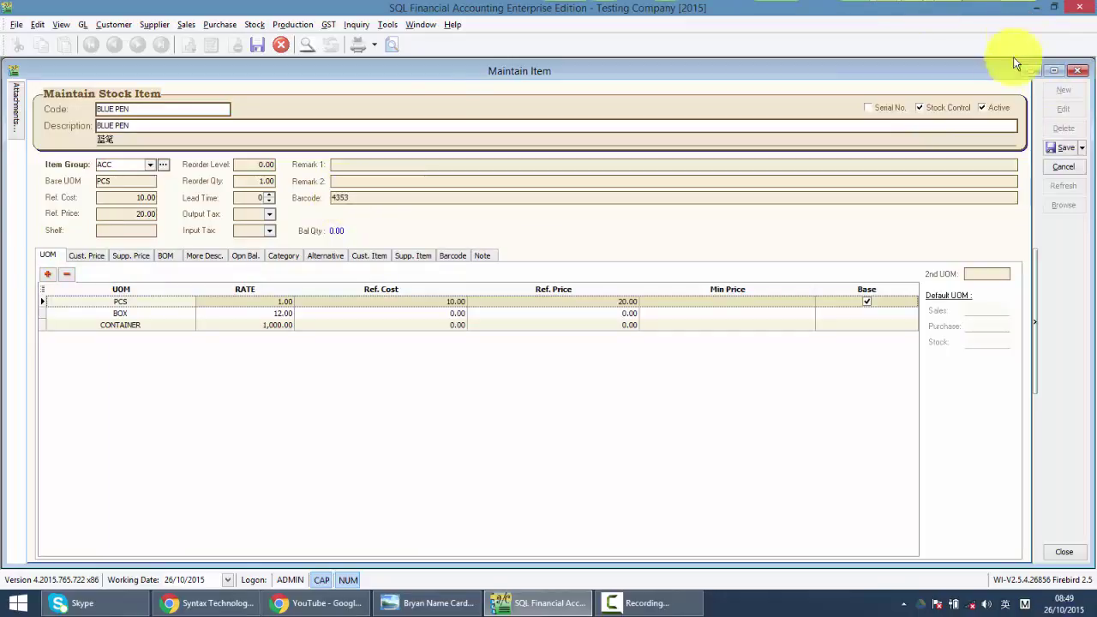
pyautogui.click(922, 107)
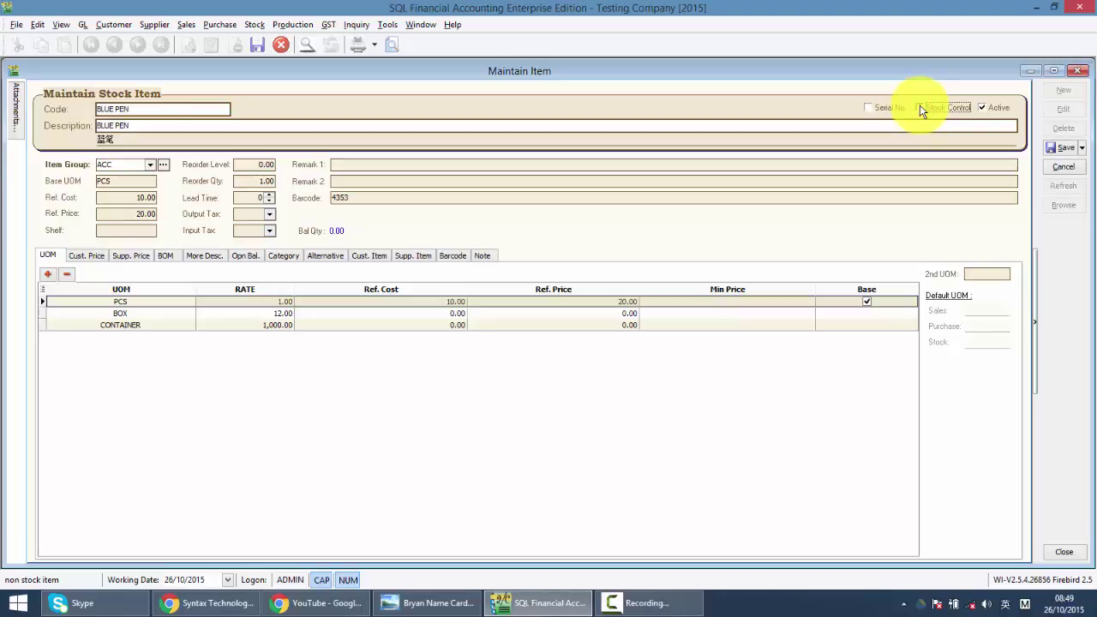
pyautogui.click(921, 108)
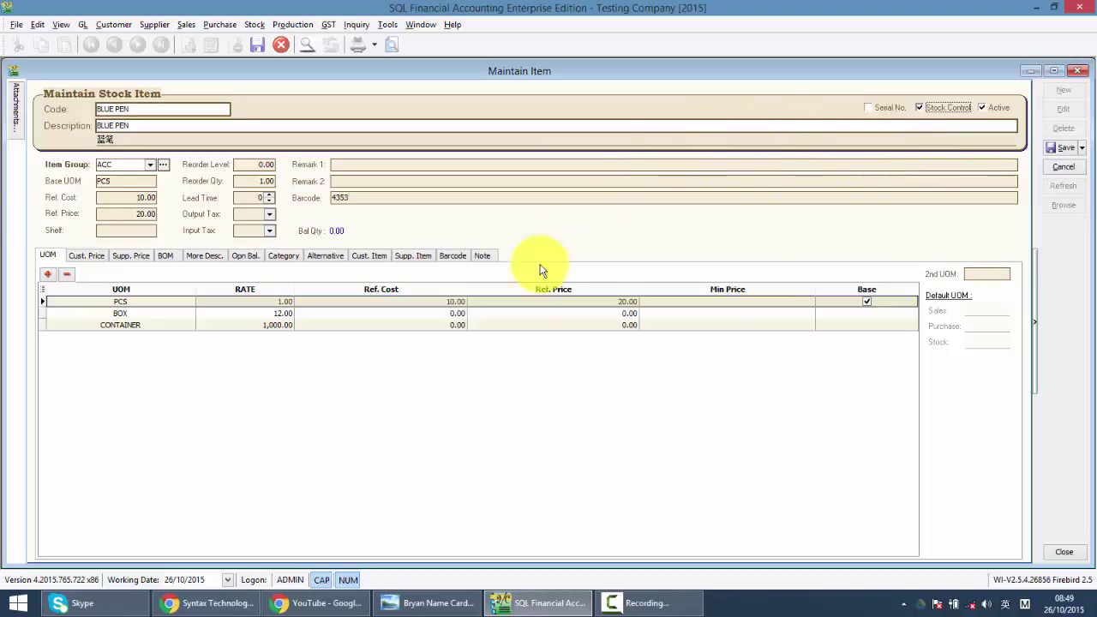
pyautogui.click(208, 600)
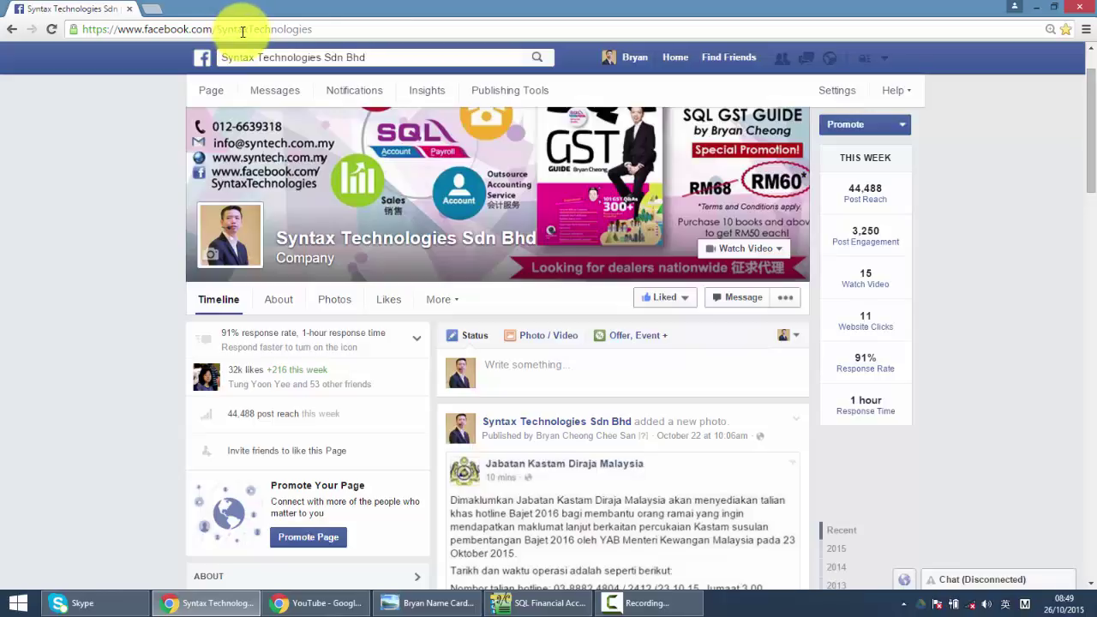
pyautogui.moveTo(665, 297)
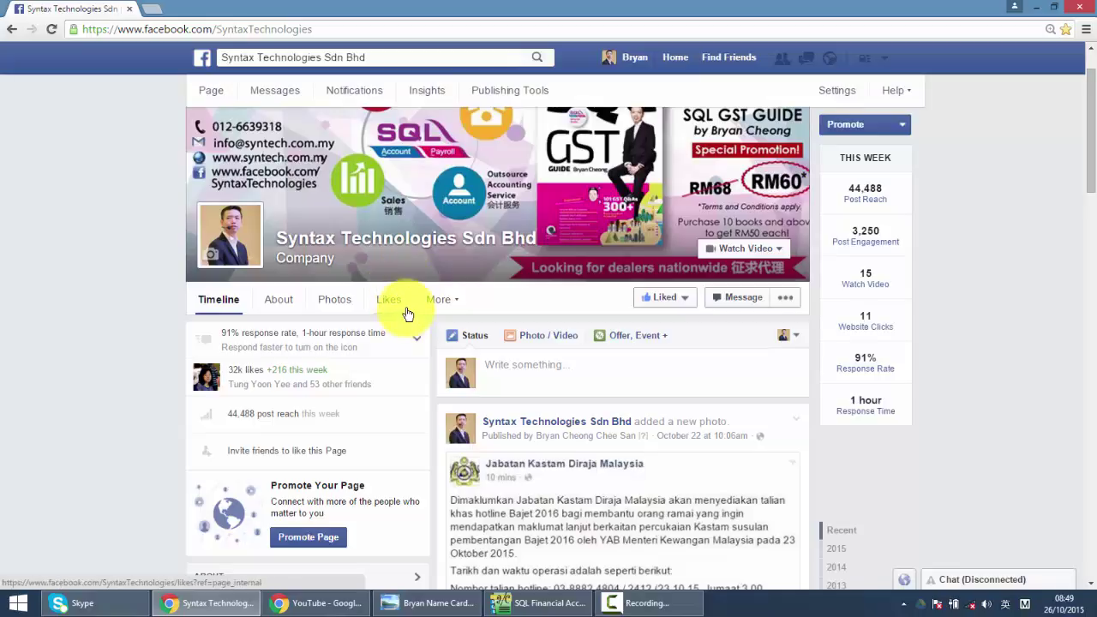
pyautogui.scroll(-2, 407, 314)
pyautogui.scroll(2, 403, 311)
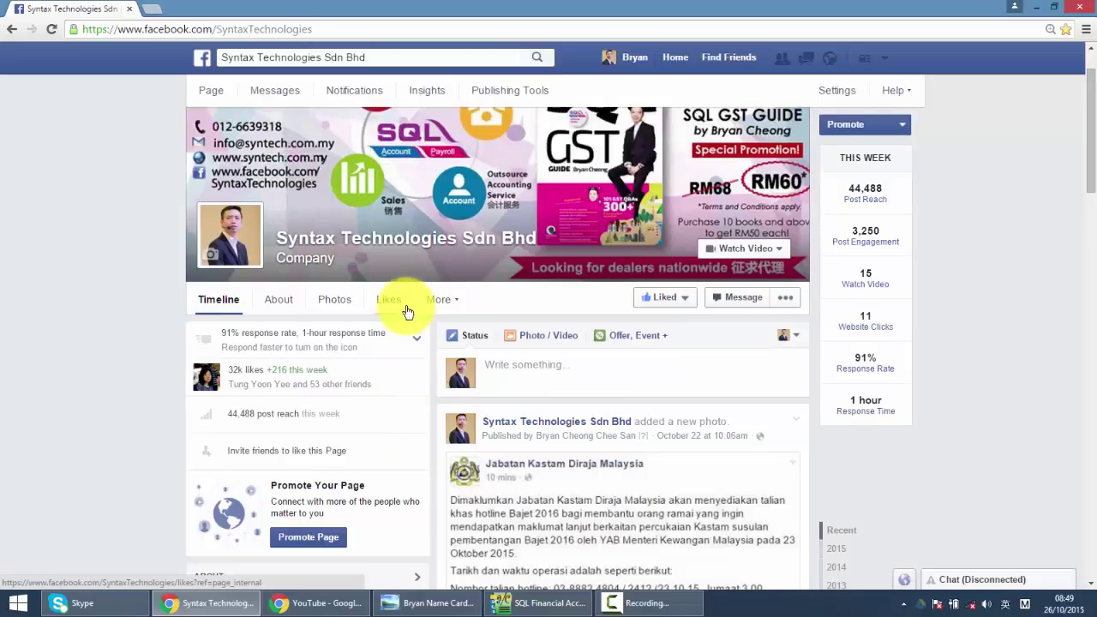
# Step: View the YouTube tutorial videos page, then bring the name card image forward in Photo Viewer
pyautogui.click(333, 607)
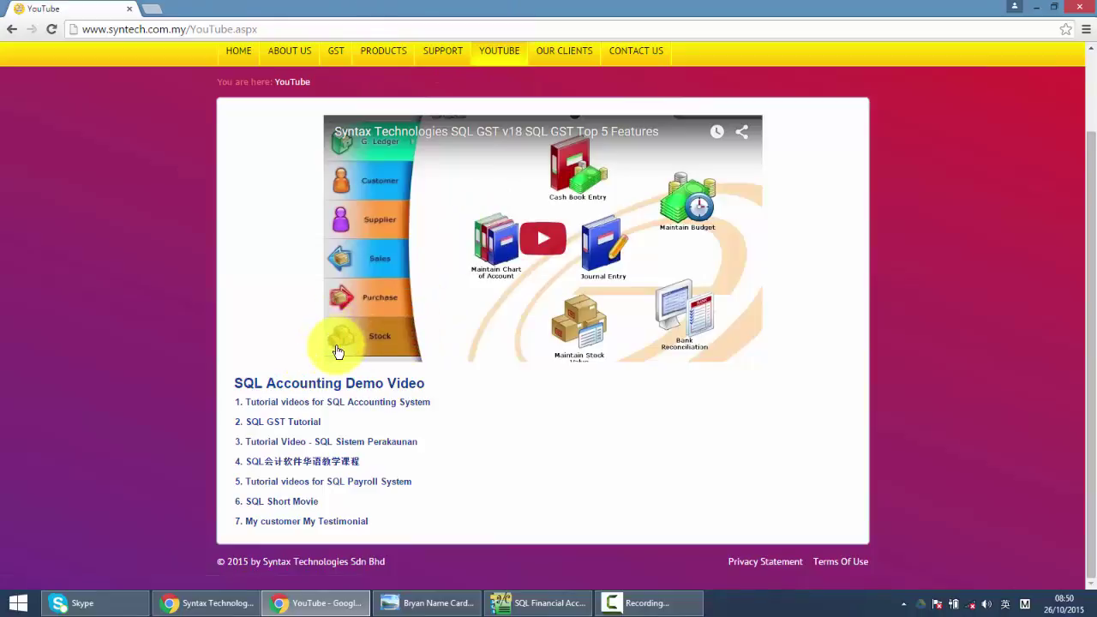
pyautogui.click(429, 604)
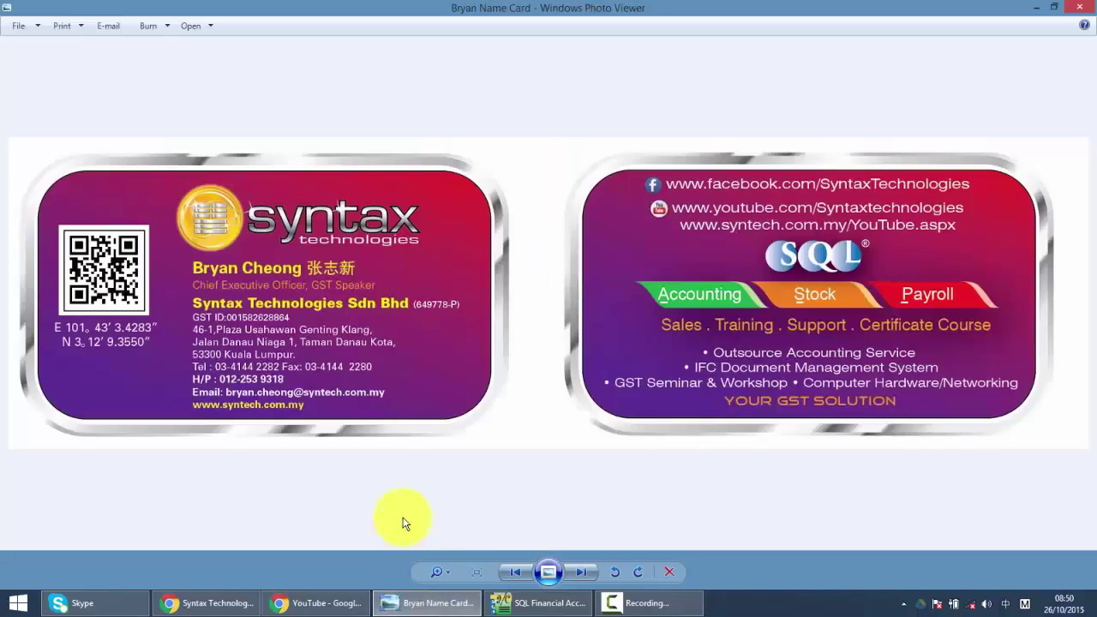